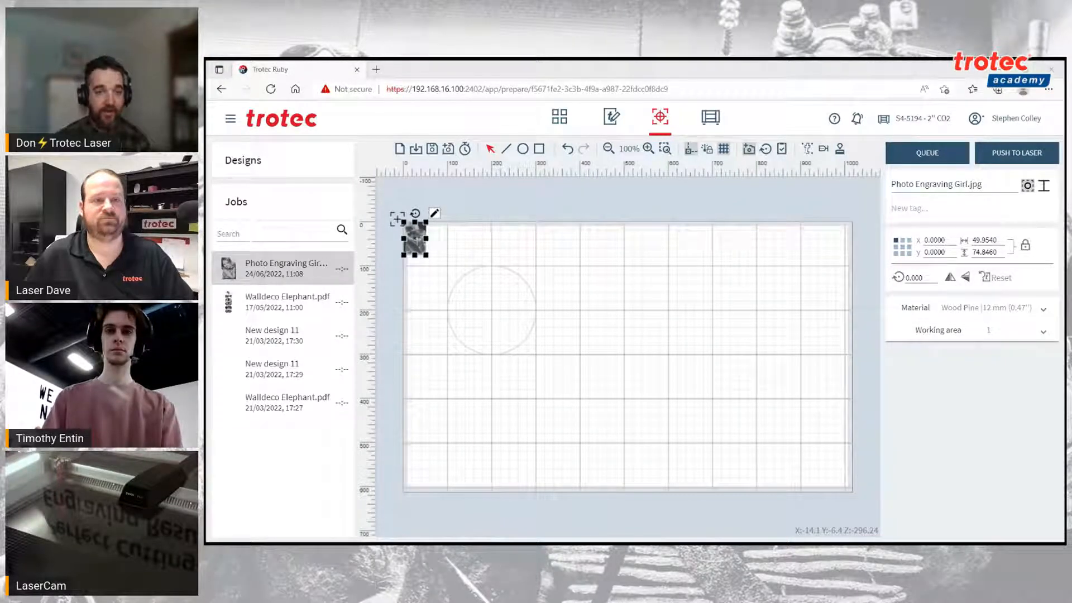
Move the girl photo onto the laser head position marker, at X 8.8722 and Y 7.8206
left_click(526, 309)
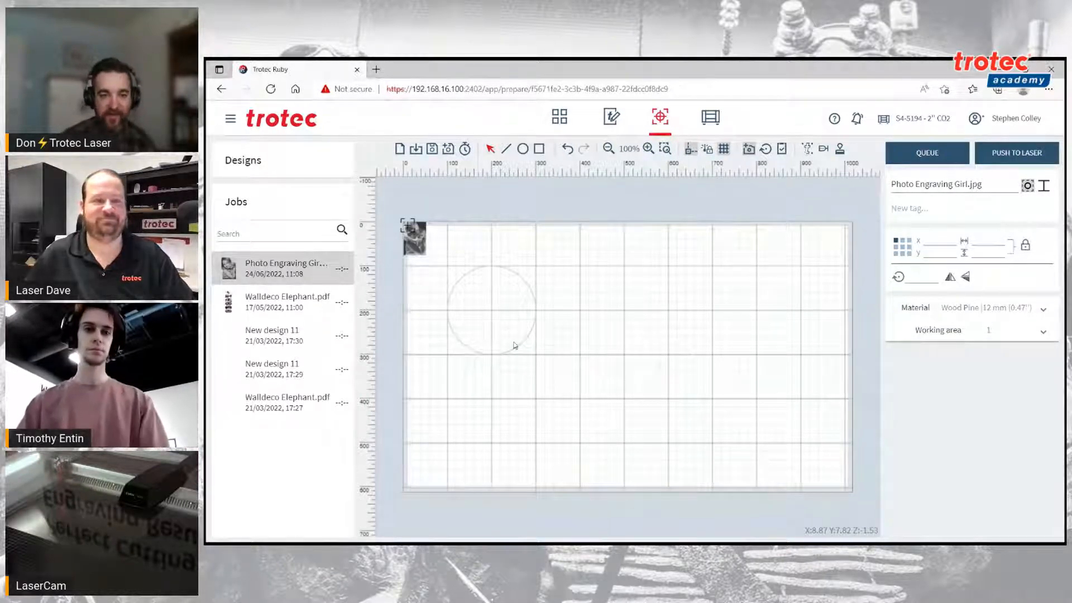
scroll(470, 277, "up", 1)
scroll(469, 274, "up", 3)
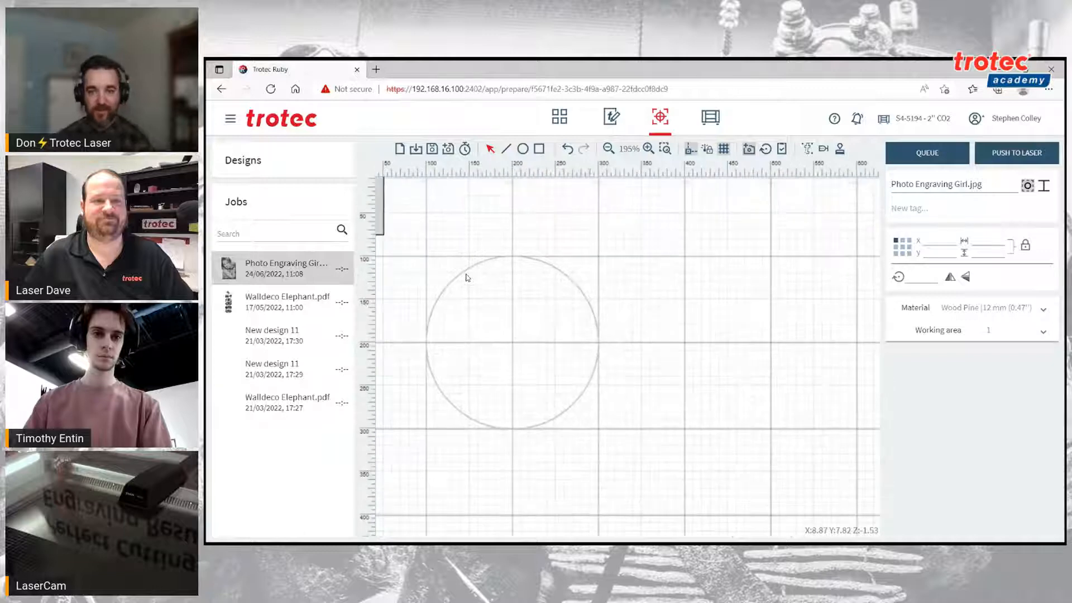
scroll(491, 282, "up", 3)
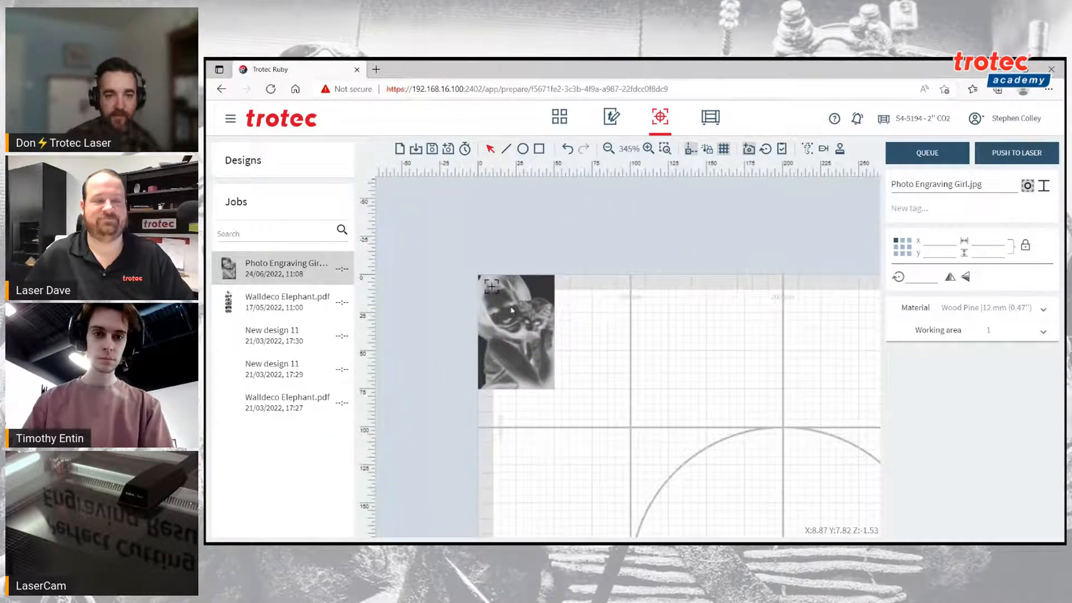
left_click(524, 317)
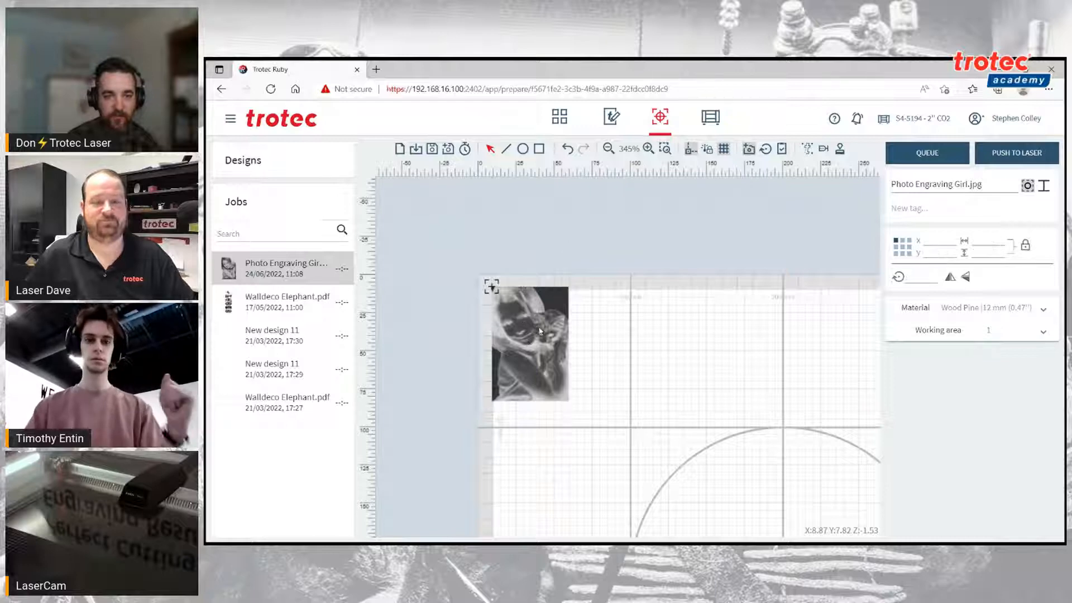
mouse_move(540, 329)
left_mouse_down()
mouse_move(548, 337)
mouse_move(542, 328)
left_mouse_up()
left_click(545, 251)
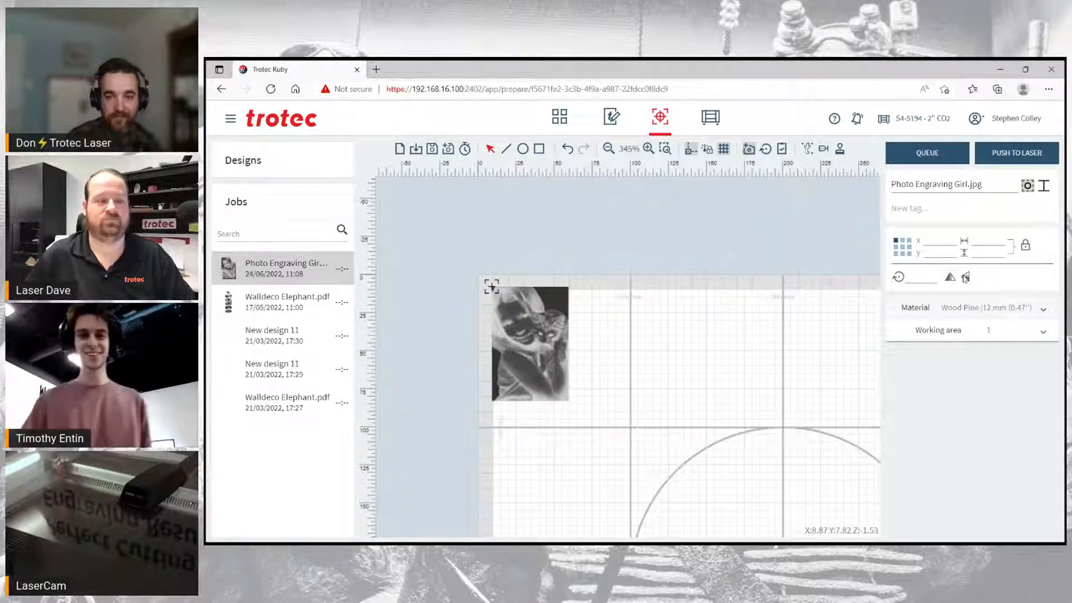
left_click(529, 330)
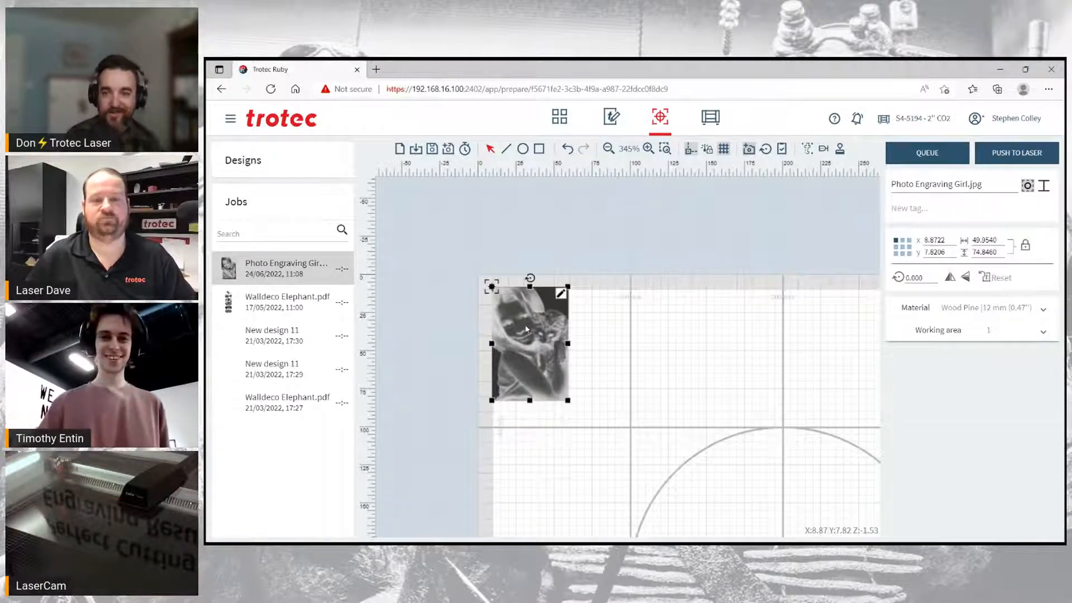
Set the Engrave Quality effect of the job's Wood Pine material to 32% power and 90% speed
left_click(976, 308)
left_click(948, 356)
left_click_drag(920, 381, 865, 388)
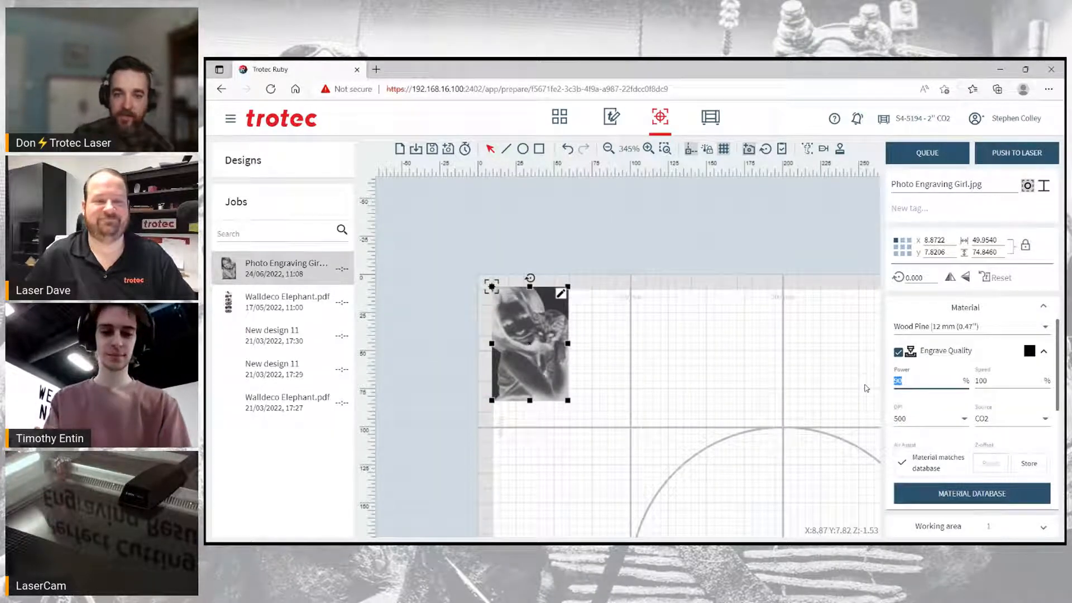
type("32")
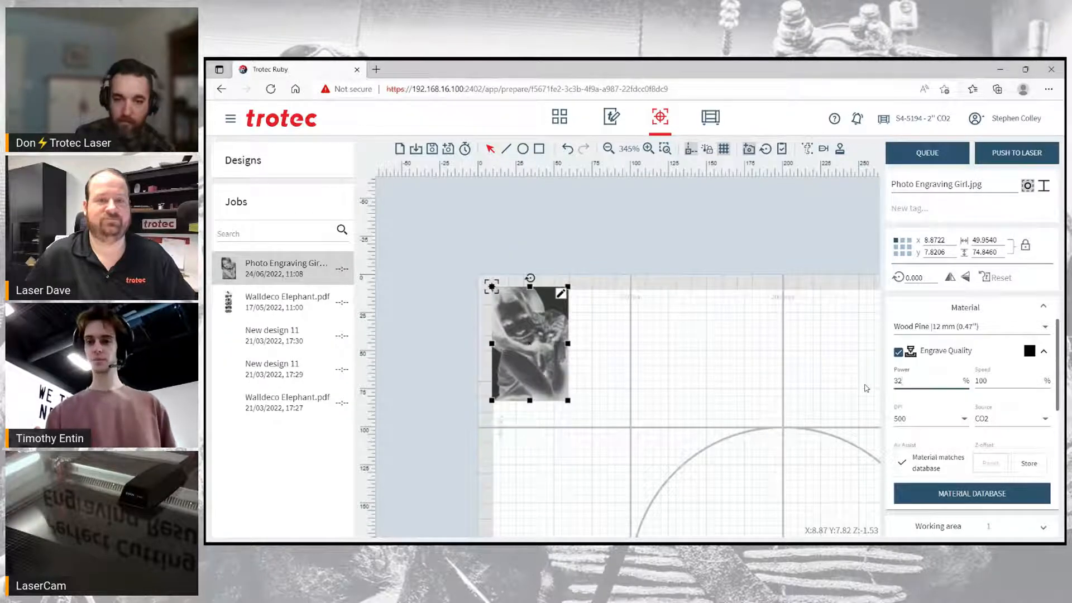
left_click(997, 384)
left_click(997, 380)
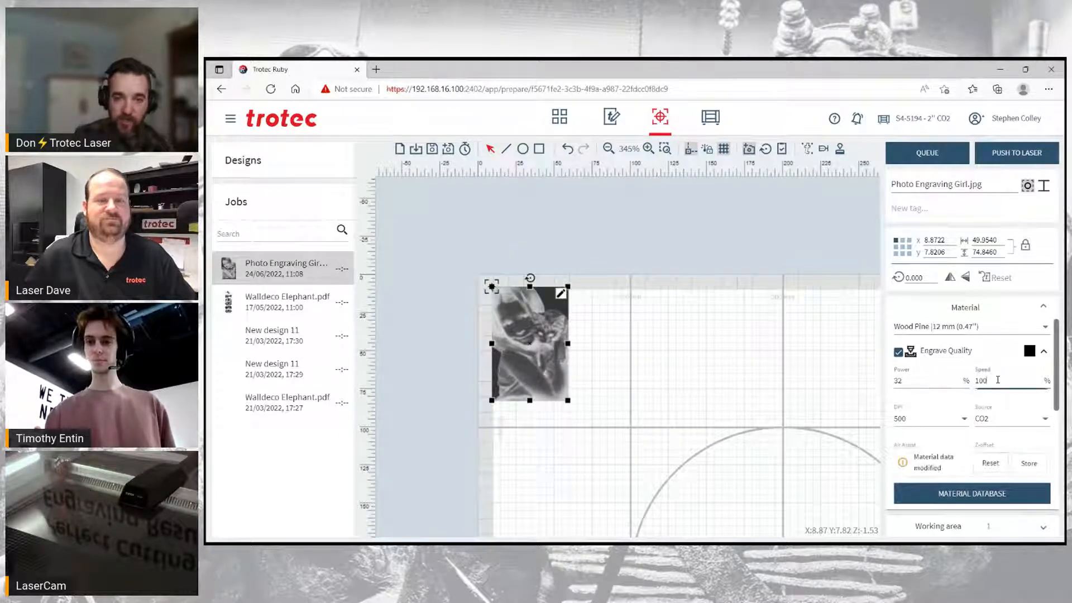
key("BackSpace")
key("BackSpace")
key("BackSpace")
type("90")
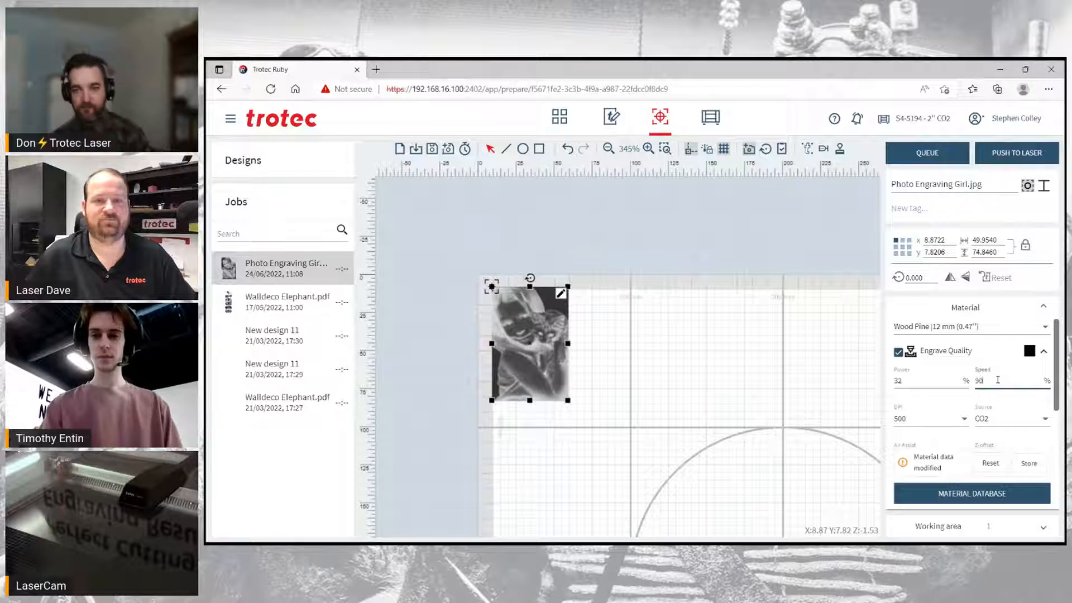
left_click(989, 366)
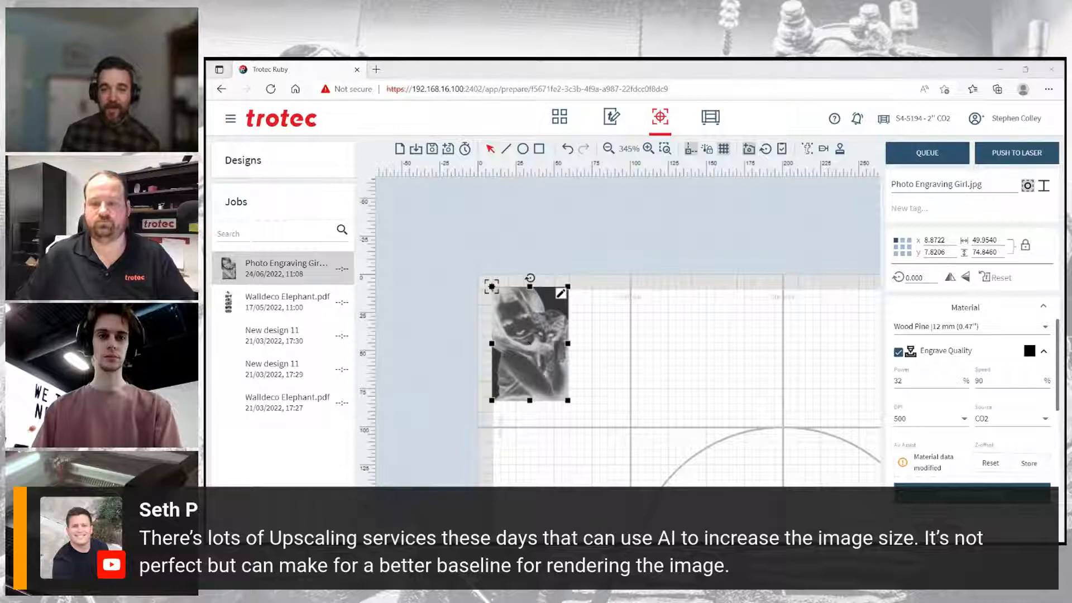
Leave the photo job without saving its changes and browse the list of stored designs
left_click(606, 121)
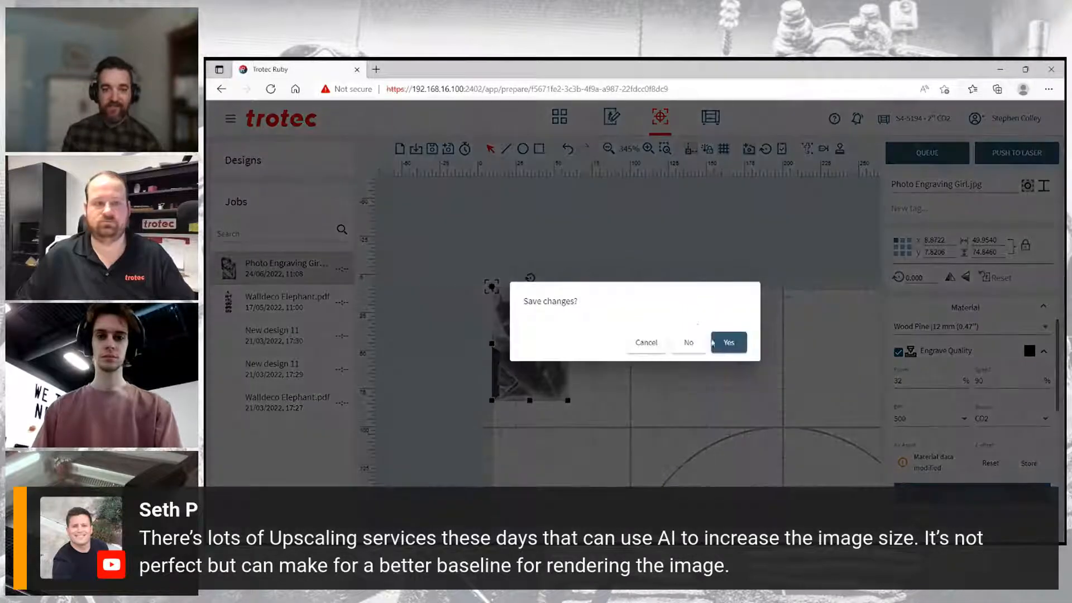
left_click(688, 342)
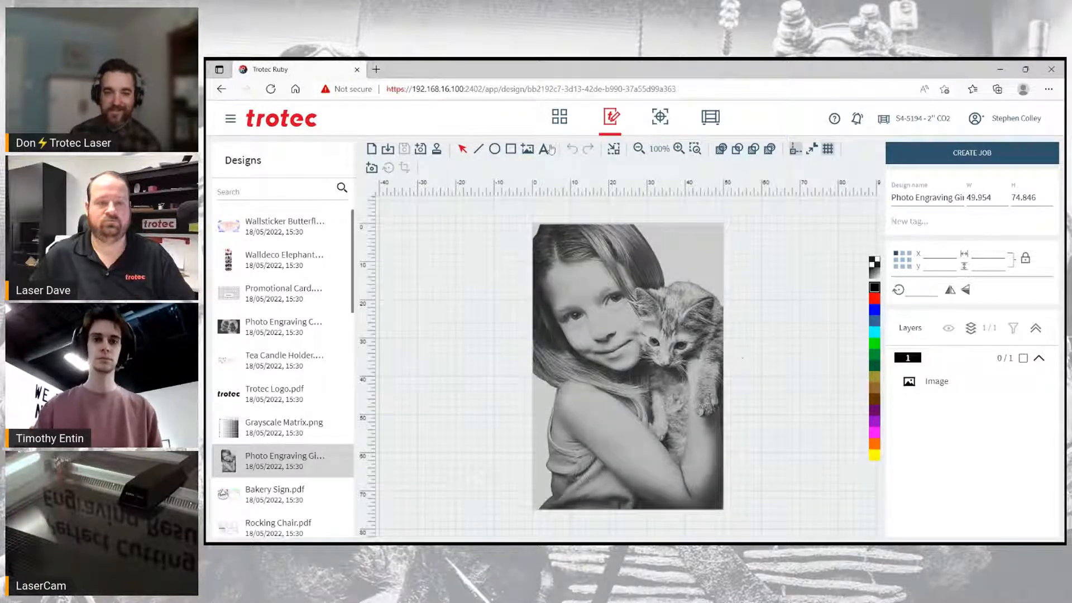
left_click(564, 115)
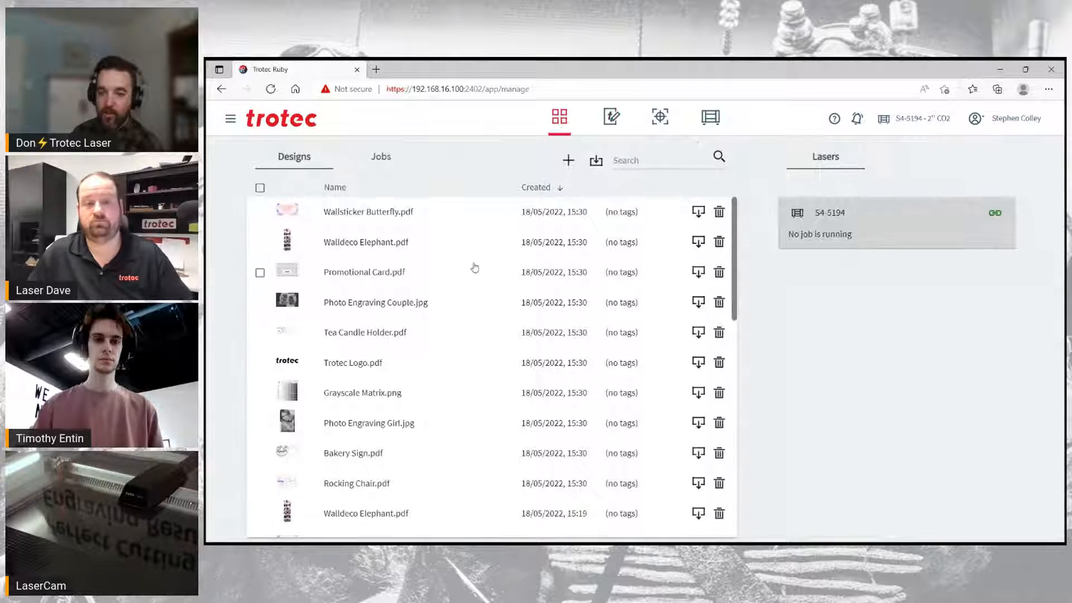
scroll(474, 269, "down", 4)
scroll(469, 282, "down", 3)
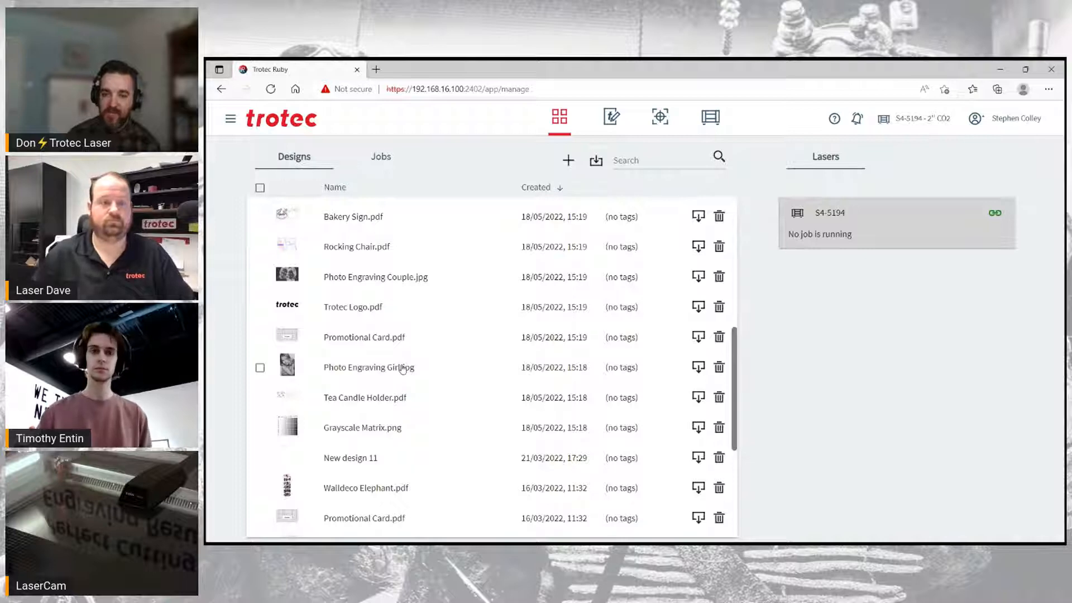
Open the settings and review the user device settings, the lens options and the factory calibration values
left_click(230, 119)
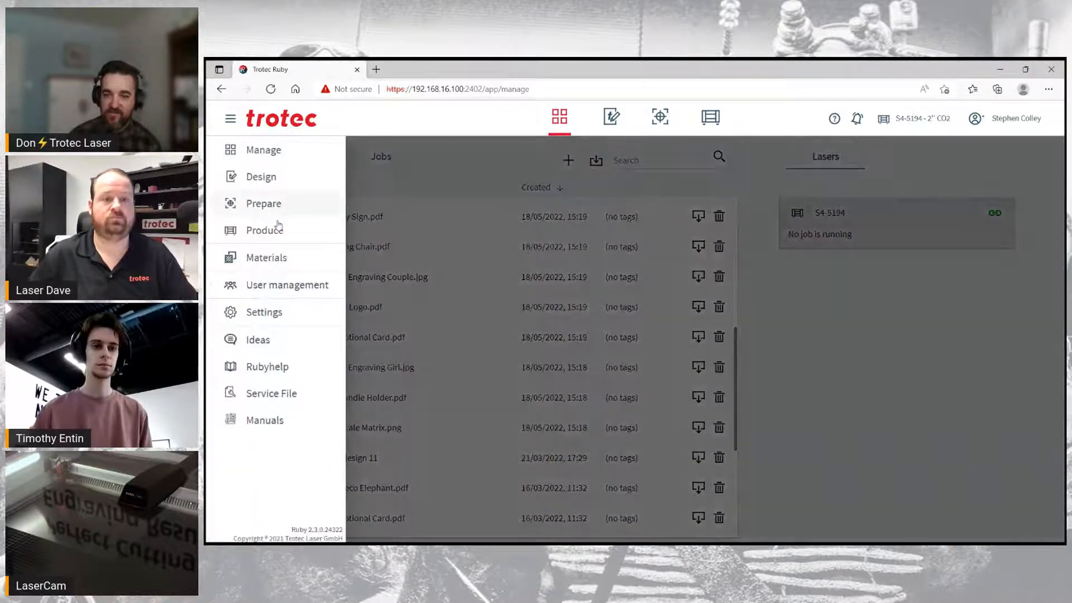
left_click(277, 316)
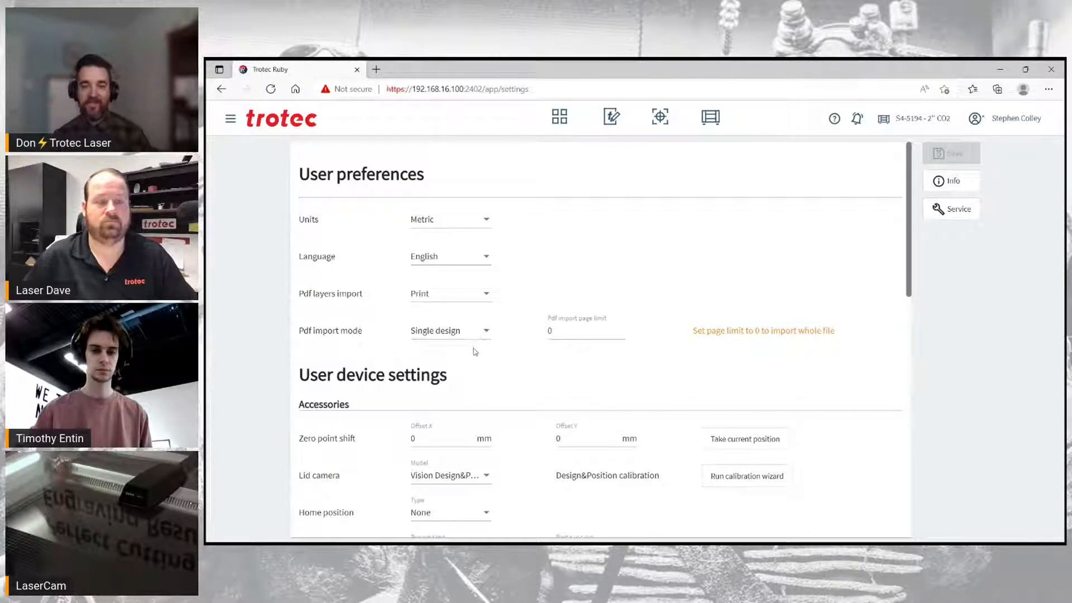
scroll(473, 350, "down", 3)
scroll(518, 383, "down", 3)
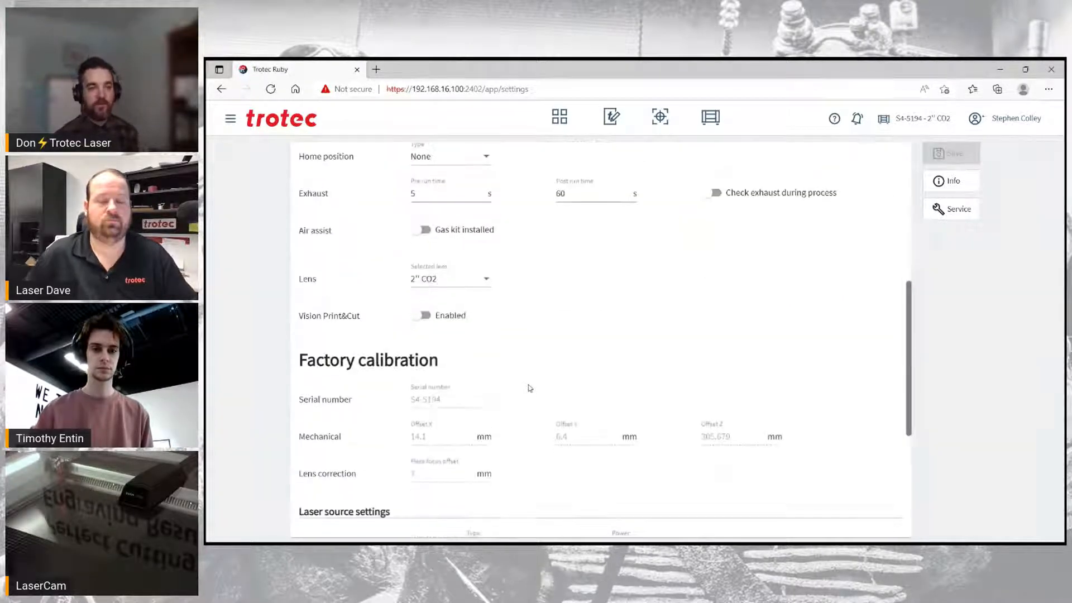
left_click(468, 279)
left_click(455, 279)
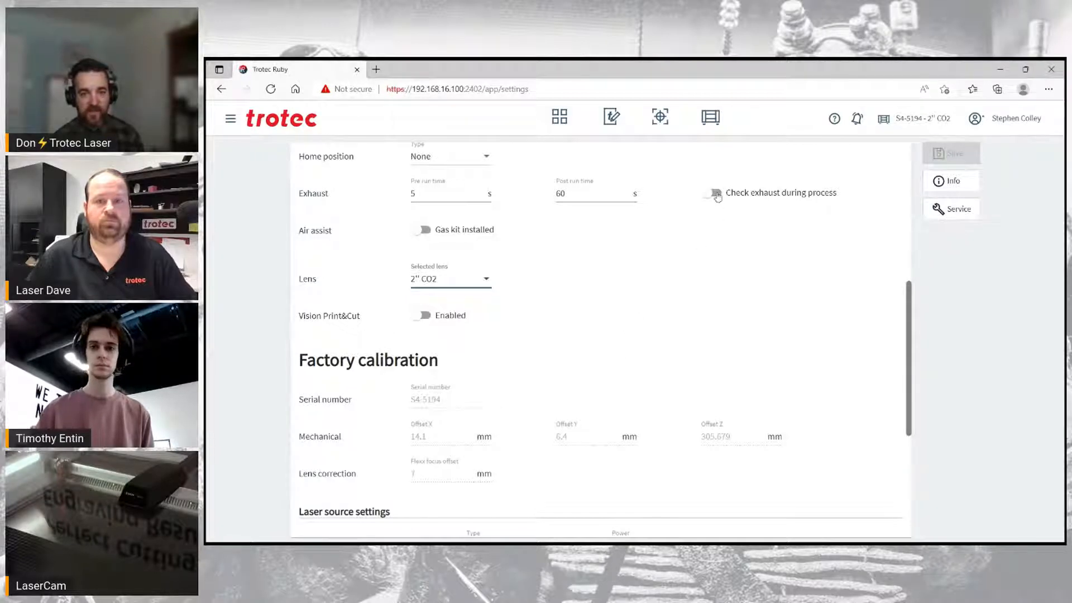
scroll(556, 339, "down", 3)
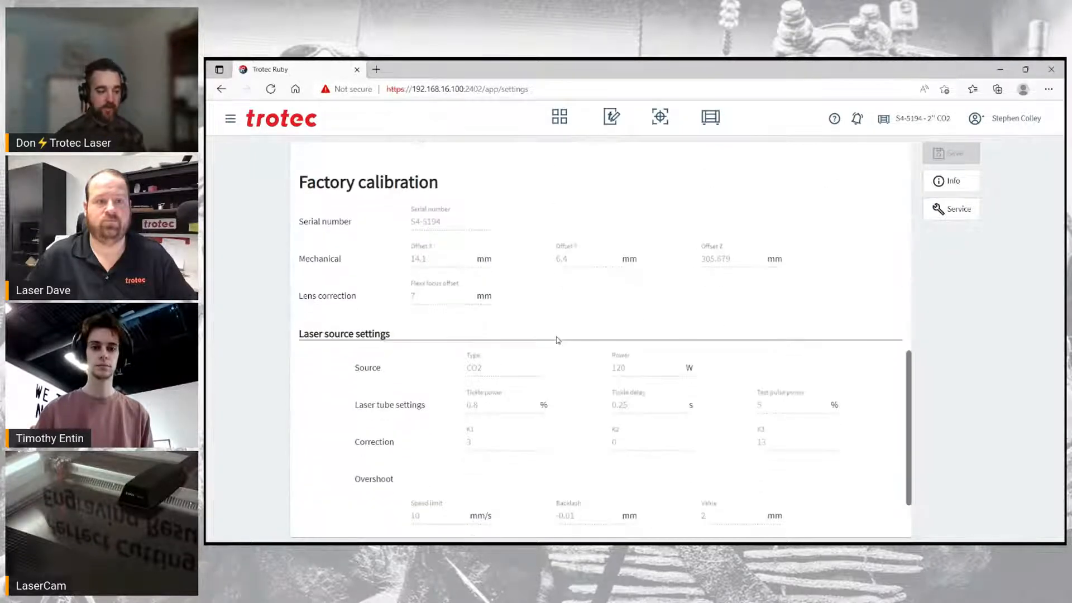
scroll(556, 340, "up", 10)
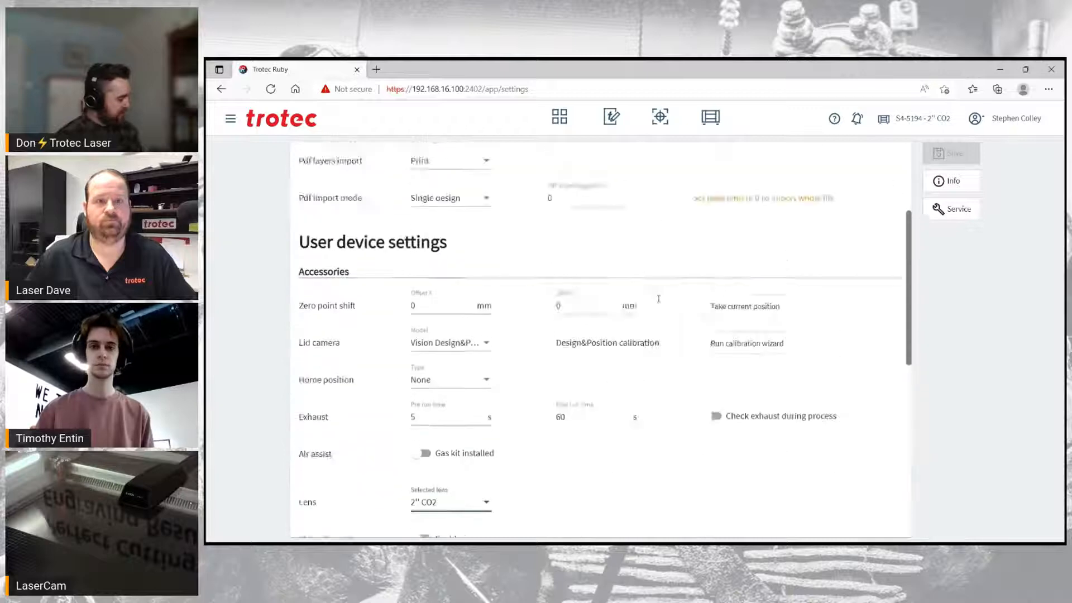
Open the materials database and add a new material to the list
left_click(557, 122)
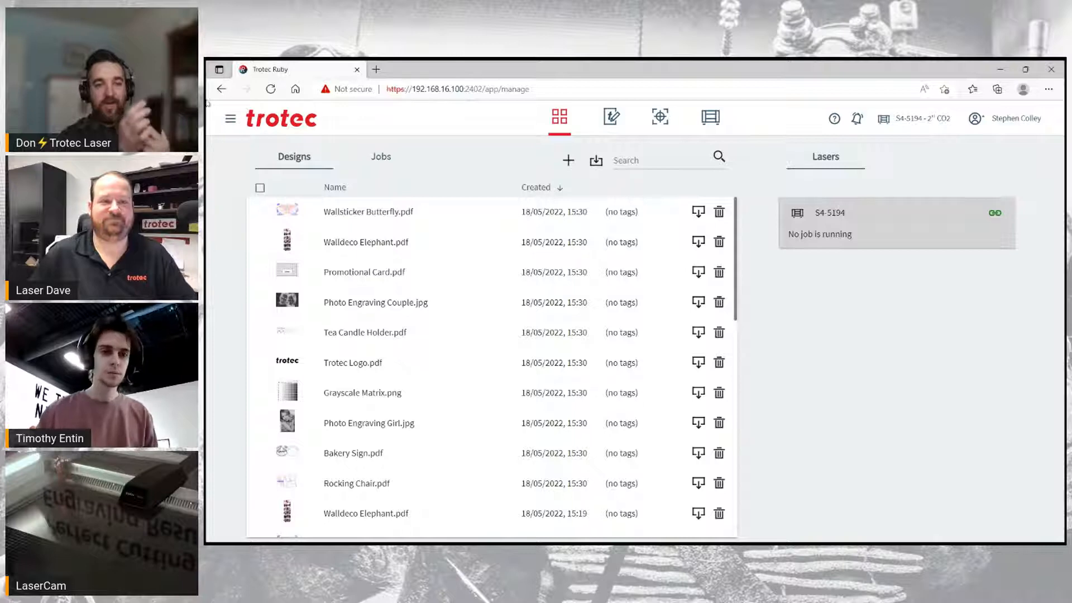
left_click(231, 120)
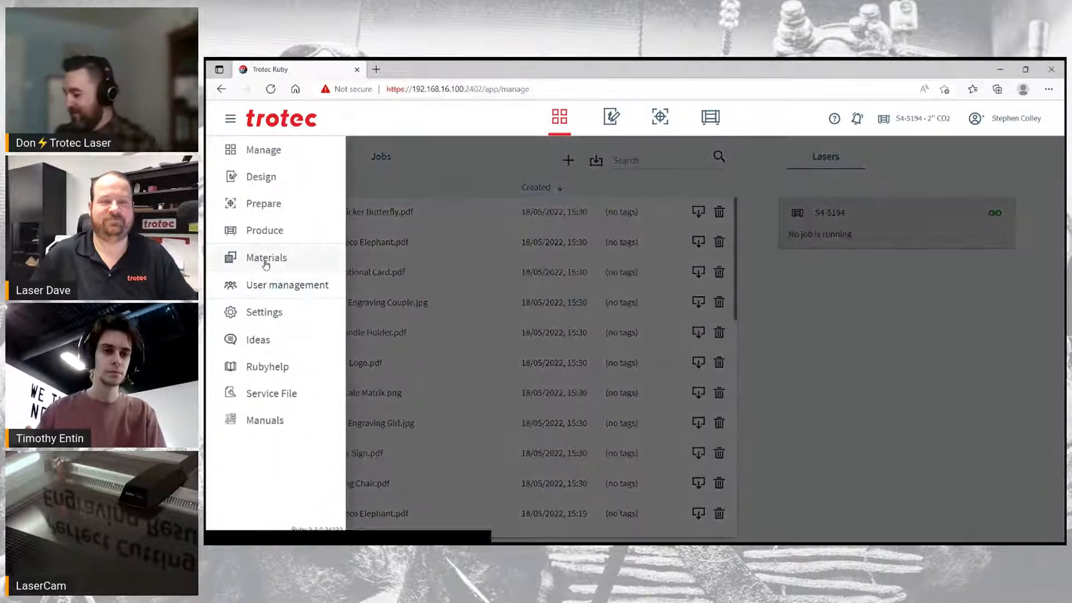
left_click(262, 256)
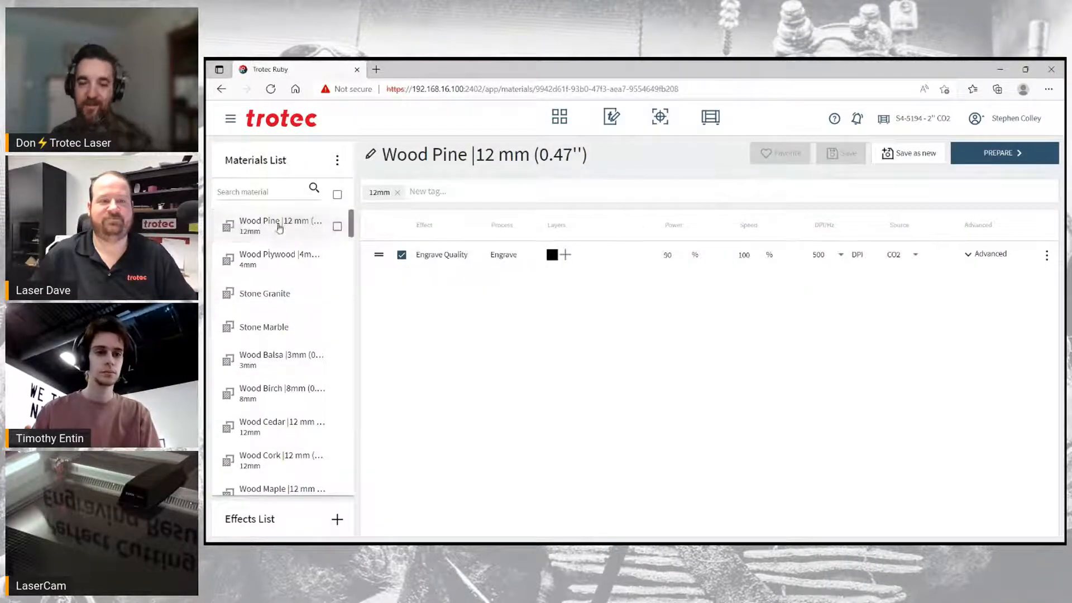
left_click(337, 161)
left_click(380, 189)
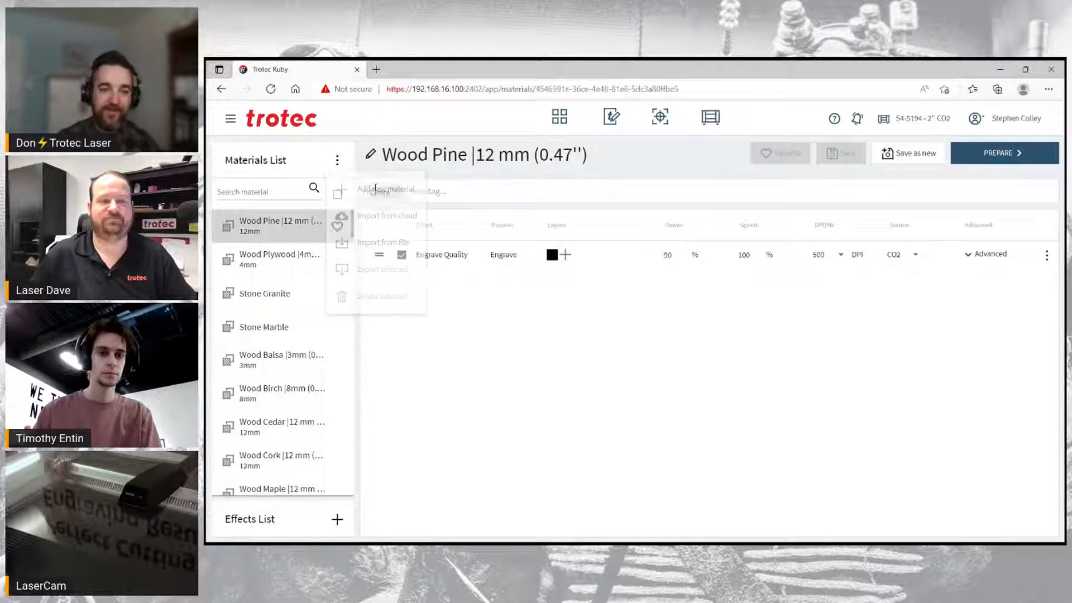
Set the new material's Engrave Quality effect to 27% power, 80% speed and 600 DPI
double_click(669, 257)
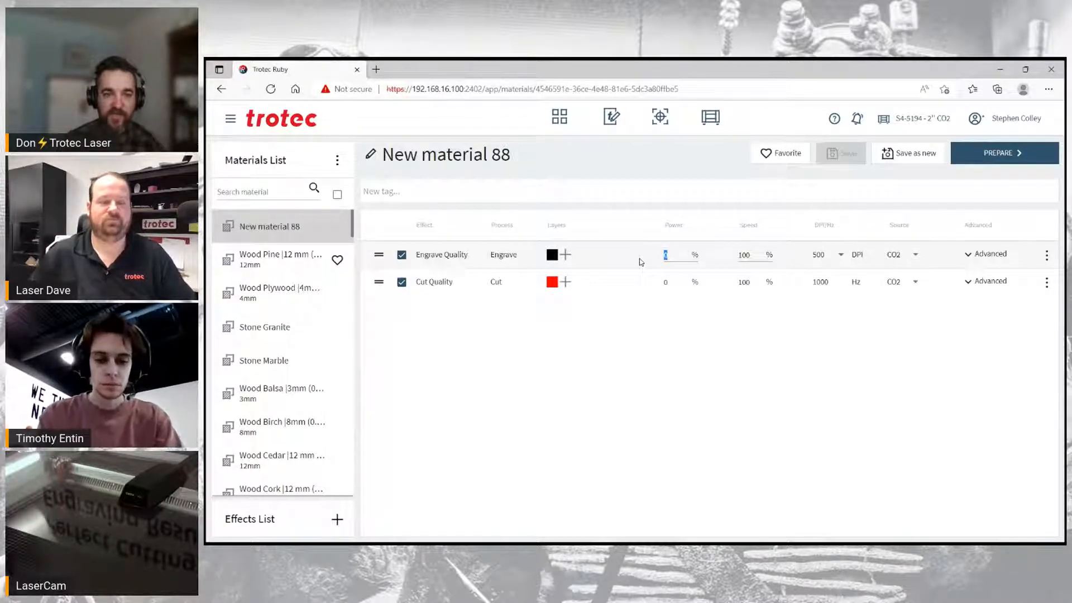
type("27")
double_click(743, 255)
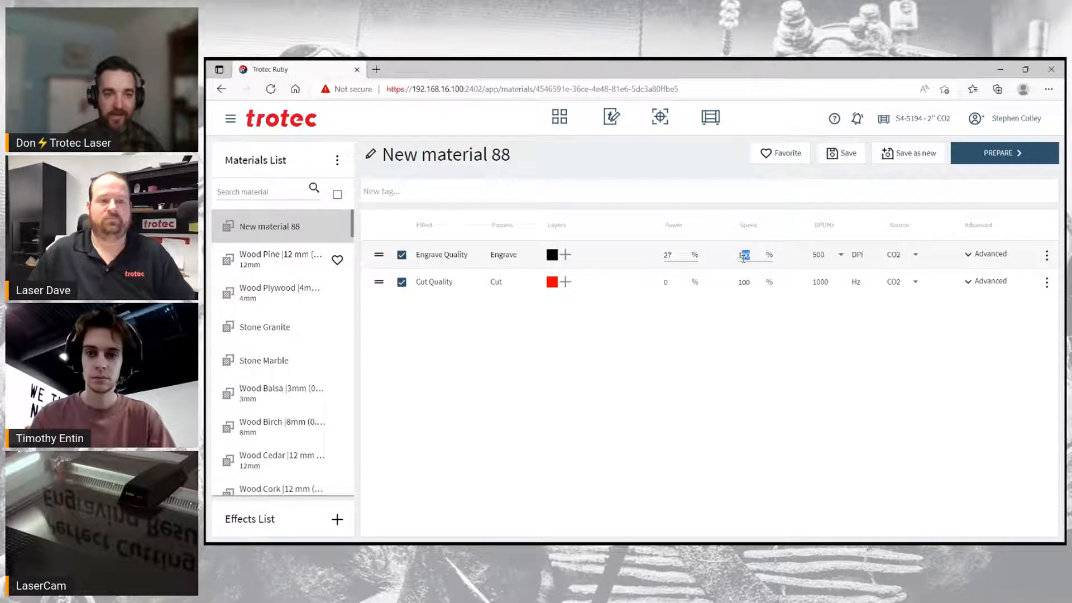
key("BackSpace")
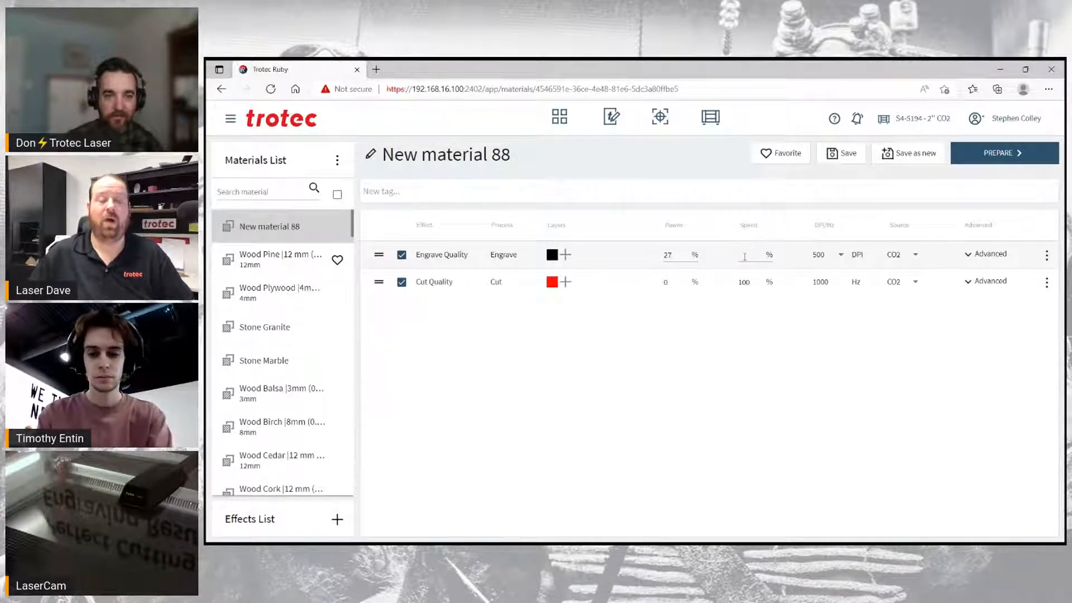
type("80")
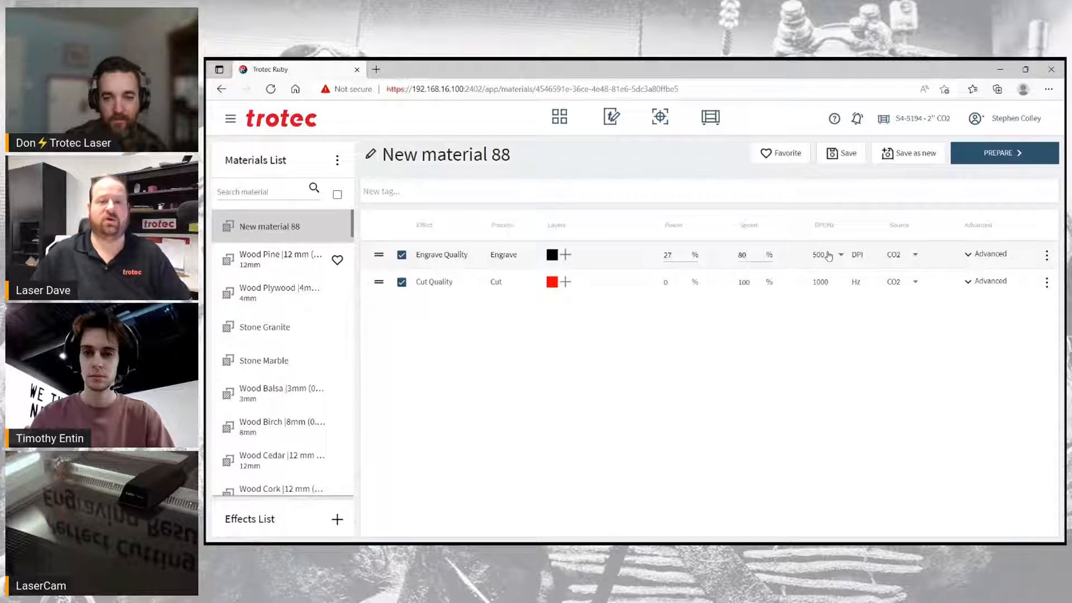
left_click(829, 256)
left_click(821, 276)
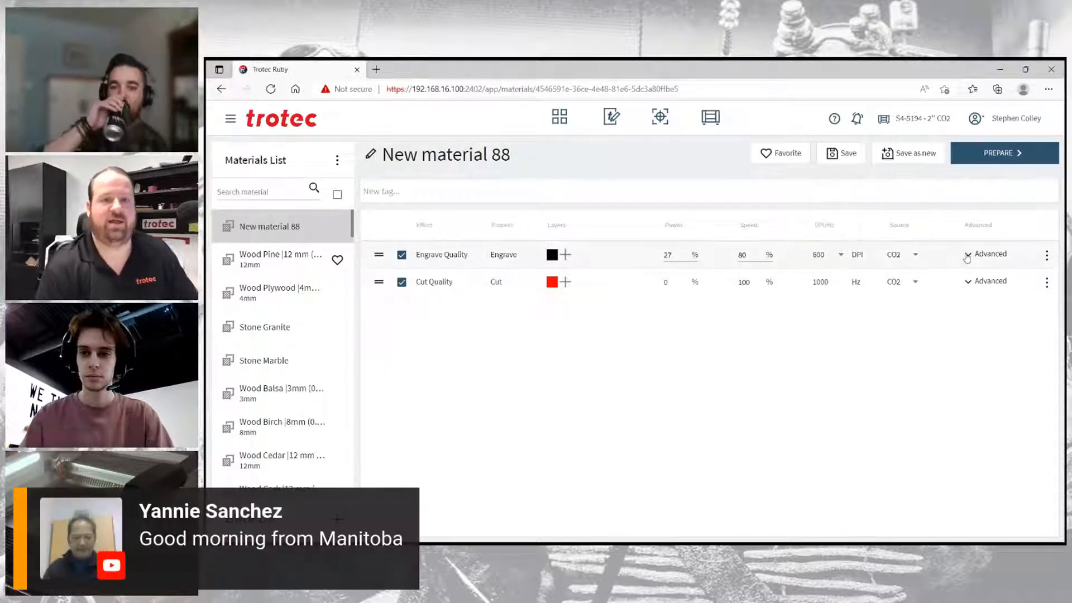
In the advanced Engrave Quality parameters, set the direction to Bottom up and the power correction to 15
left_click(967, 256)
left_click(581, 325)
left_click(536, 323)
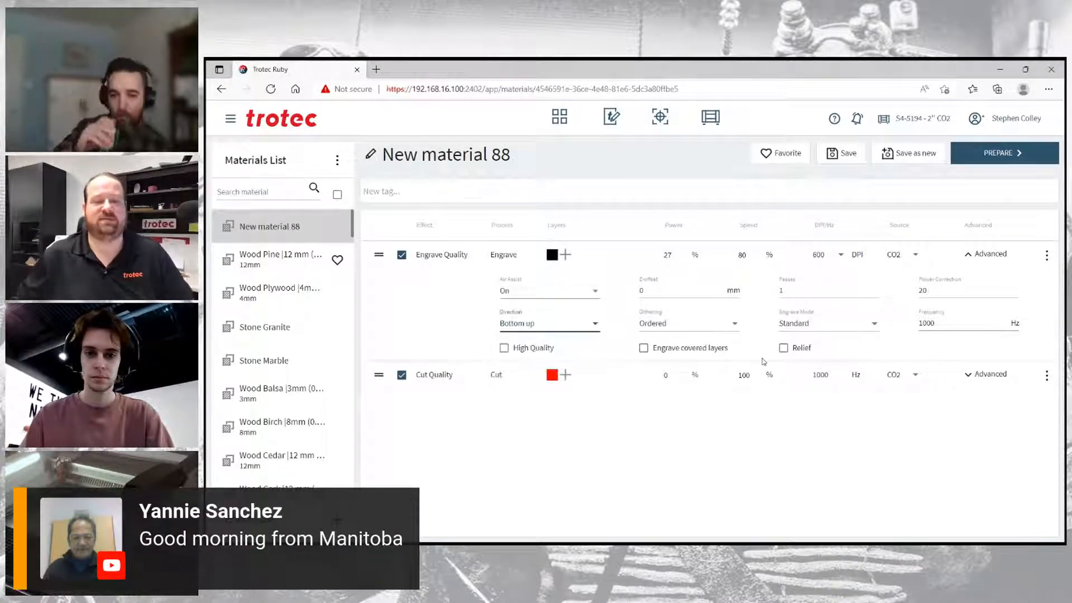
left_click_drag(931, 291, 888, 299)
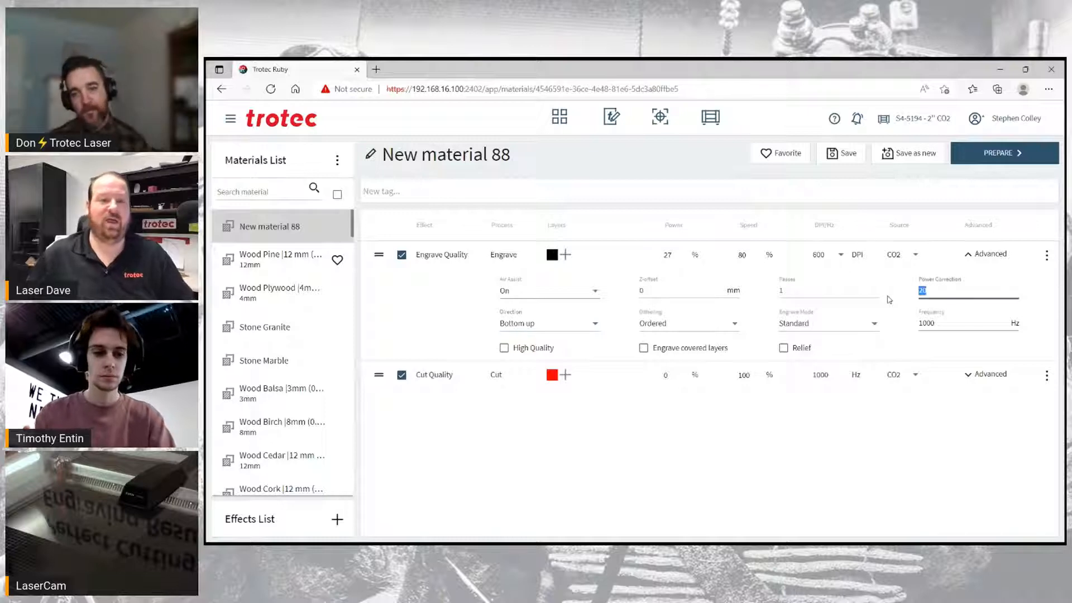
type("15")
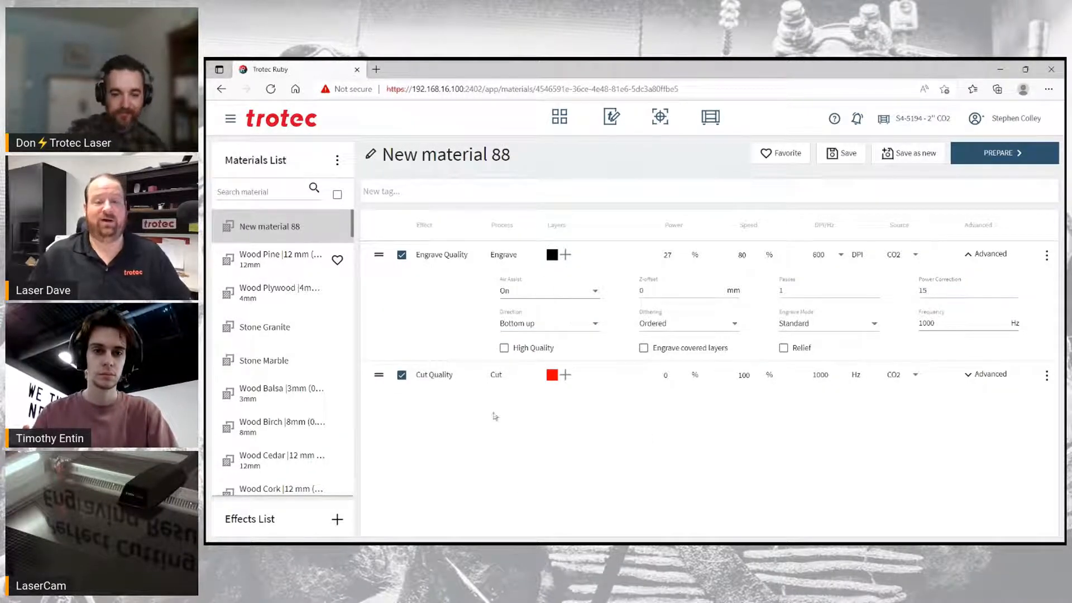
Rename the new material to Anodized Aluminum, collapse its advanced engraving parameters and save it
left_click(539, 154)
left_click_drag(539, 153, 384, 156)
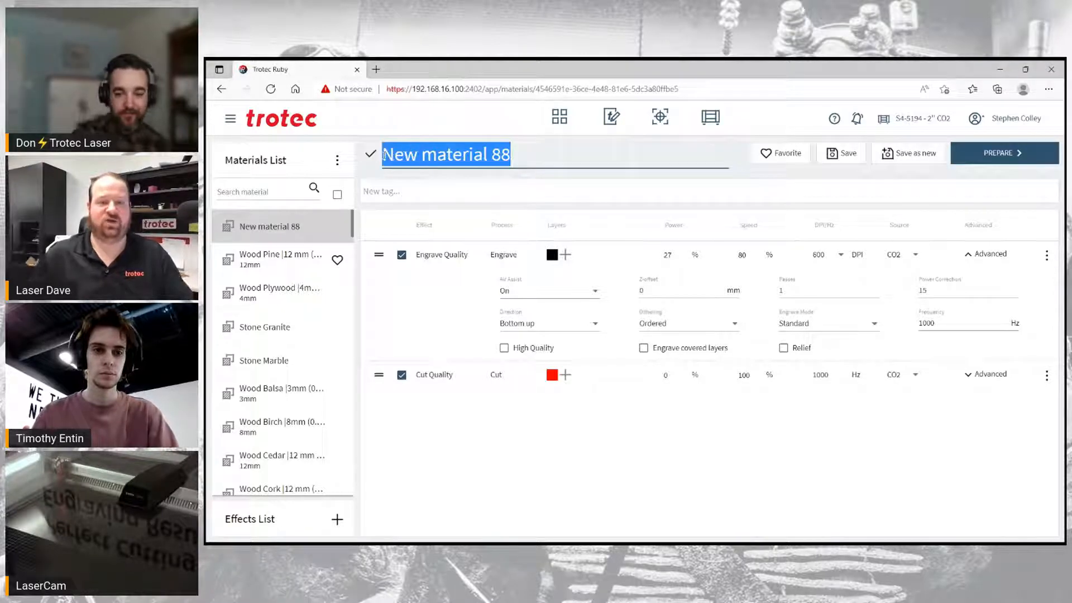
type("Anodiz")
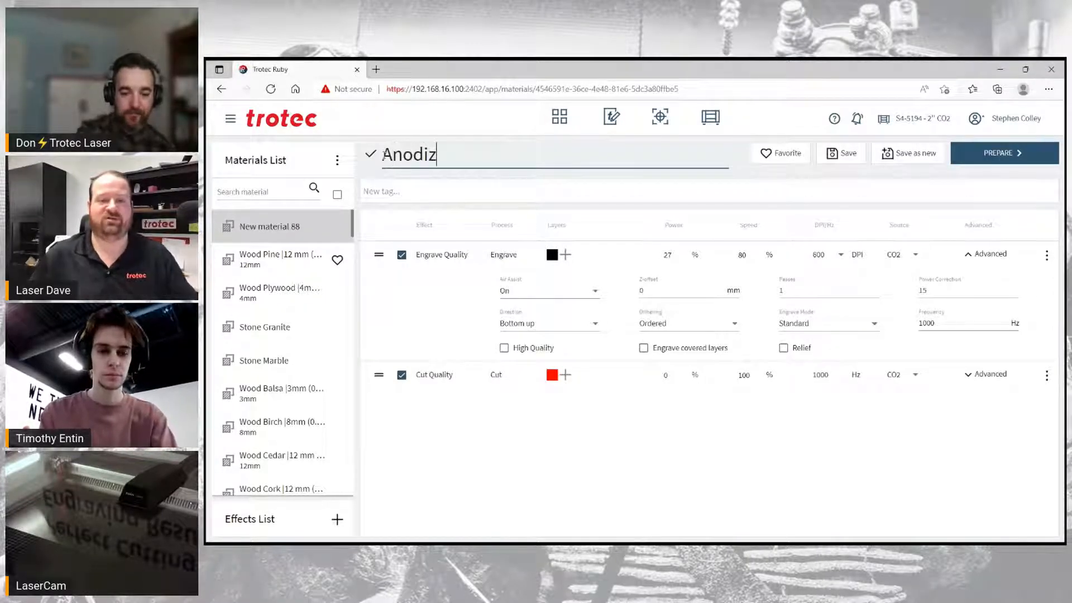
type("ed Alum")
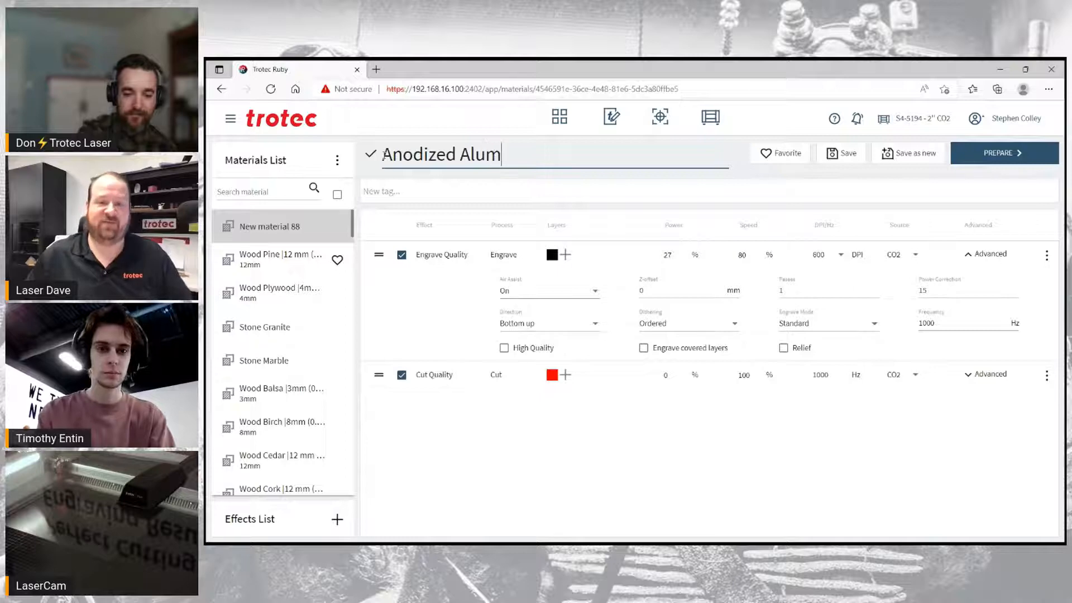
type("inum")
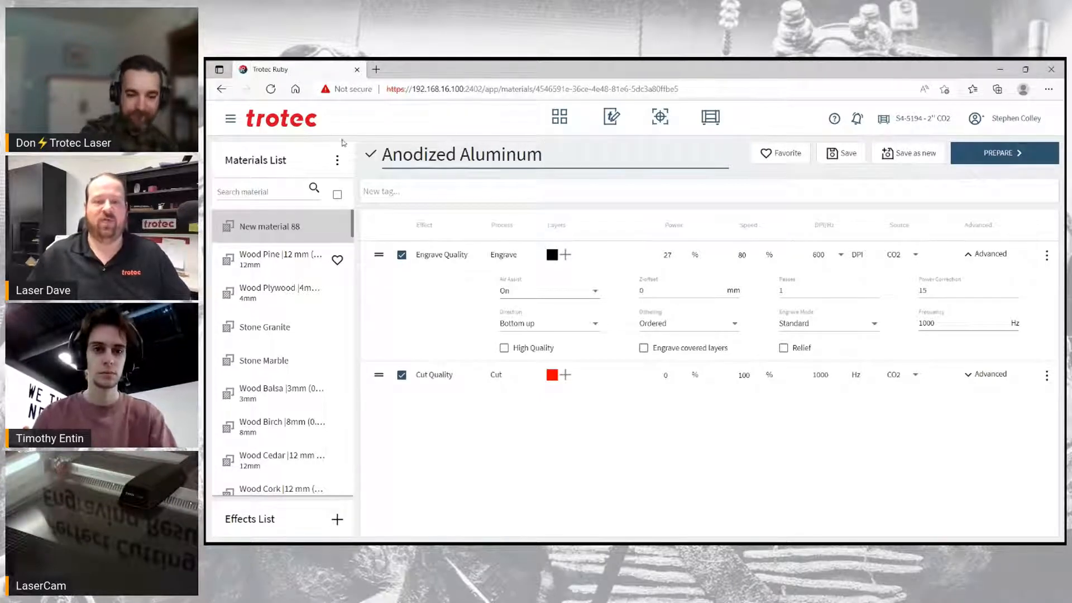
left_click(368, 156)
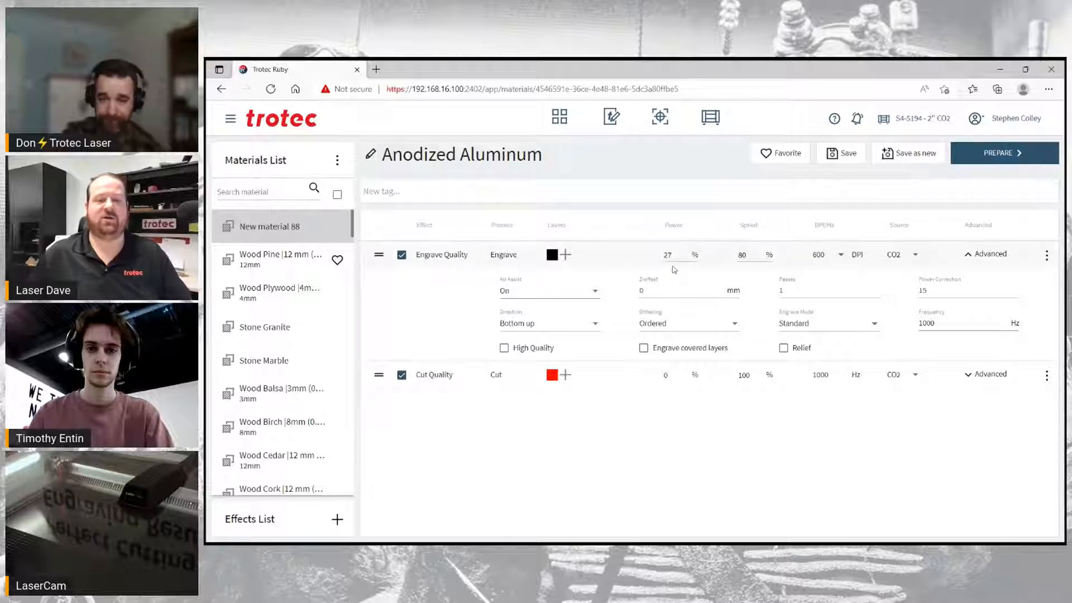
left_click(975, 256)
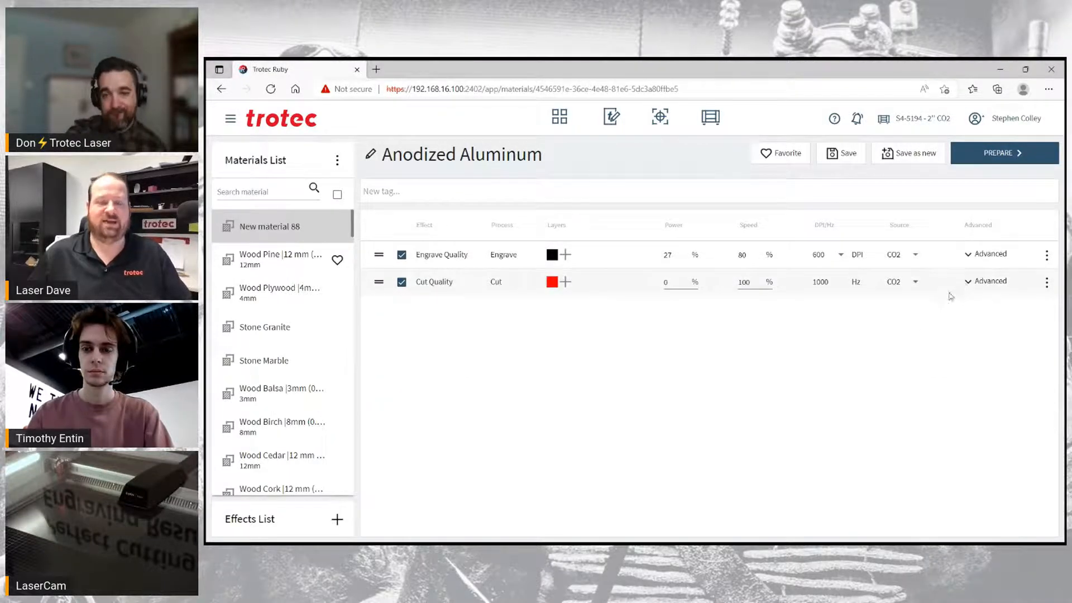
left_click(844, 154)
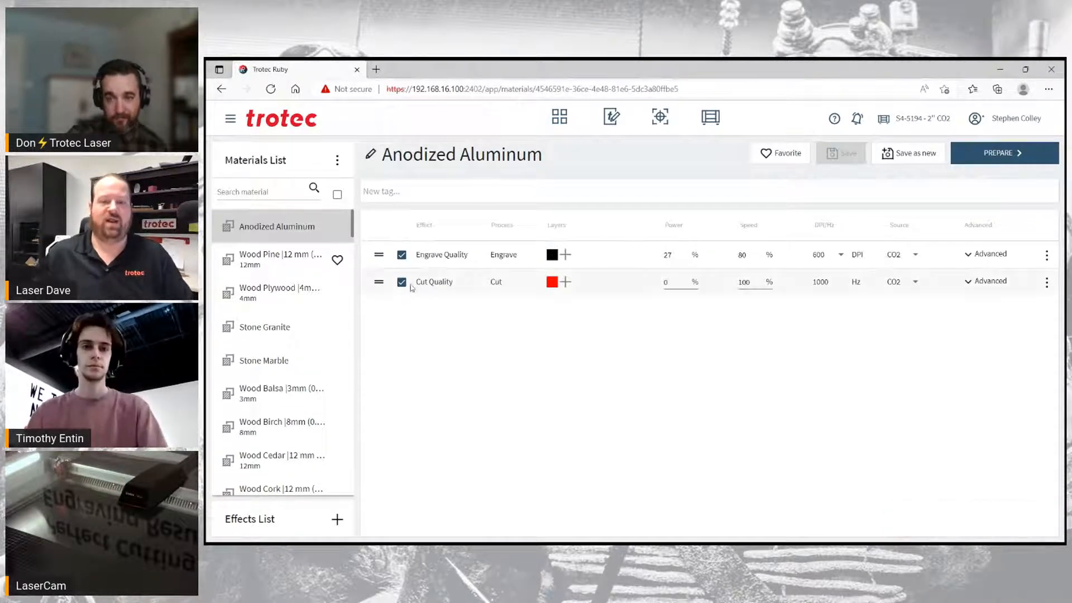
Delete the Cut Quality effect from the Anodized Aluminum material
left_click(1046, 283)
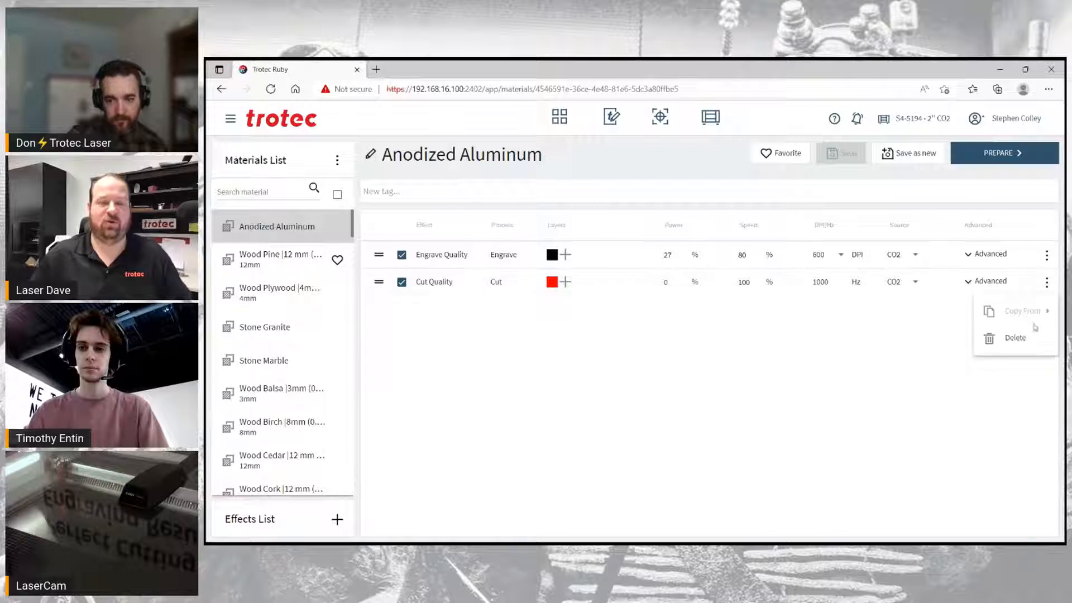
left_click(1027, 342)
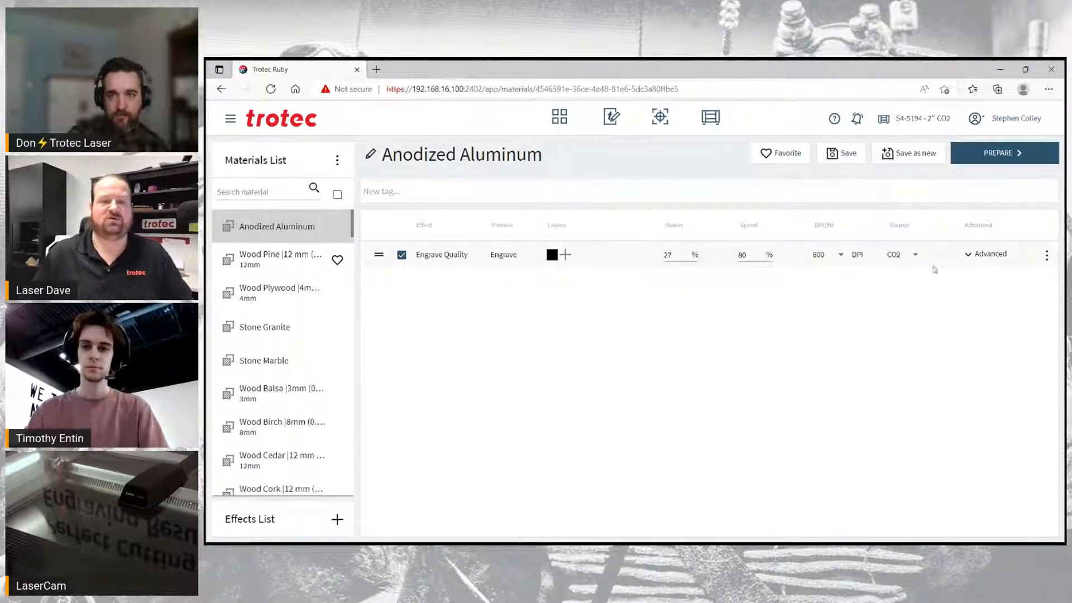
Review the dithering options in the advanced Engrave Quality parameters and save the material
left_click(979, 260)
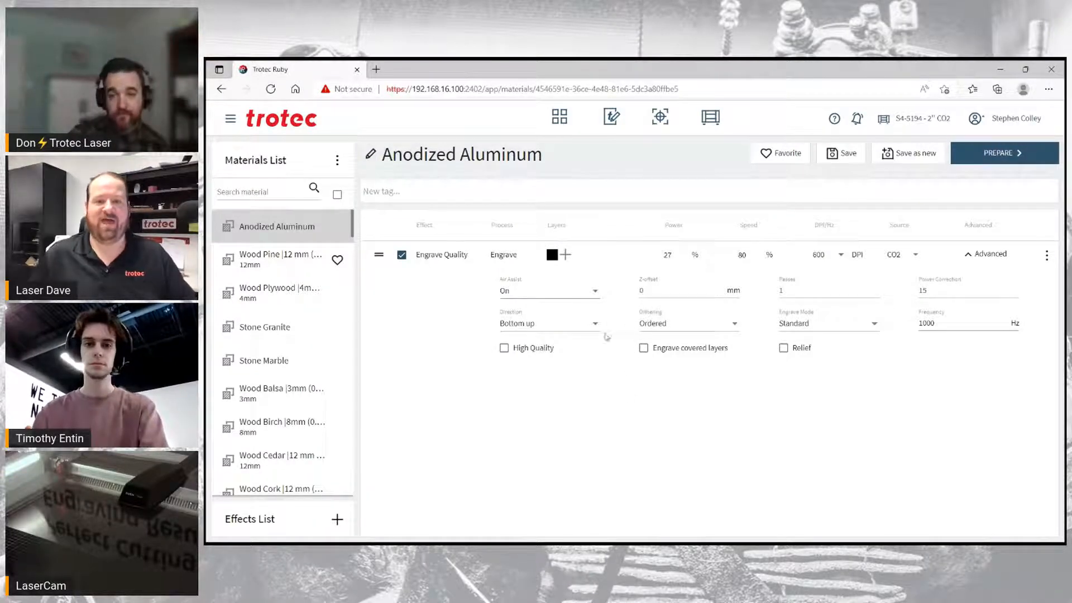
left_click(685, 325)
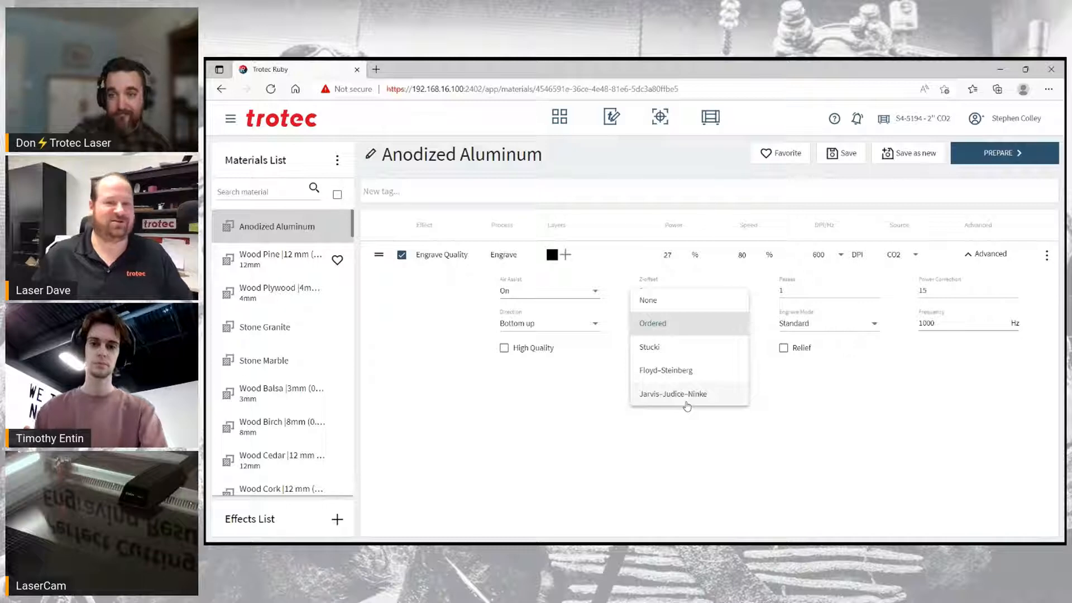
left_click(688, 422)
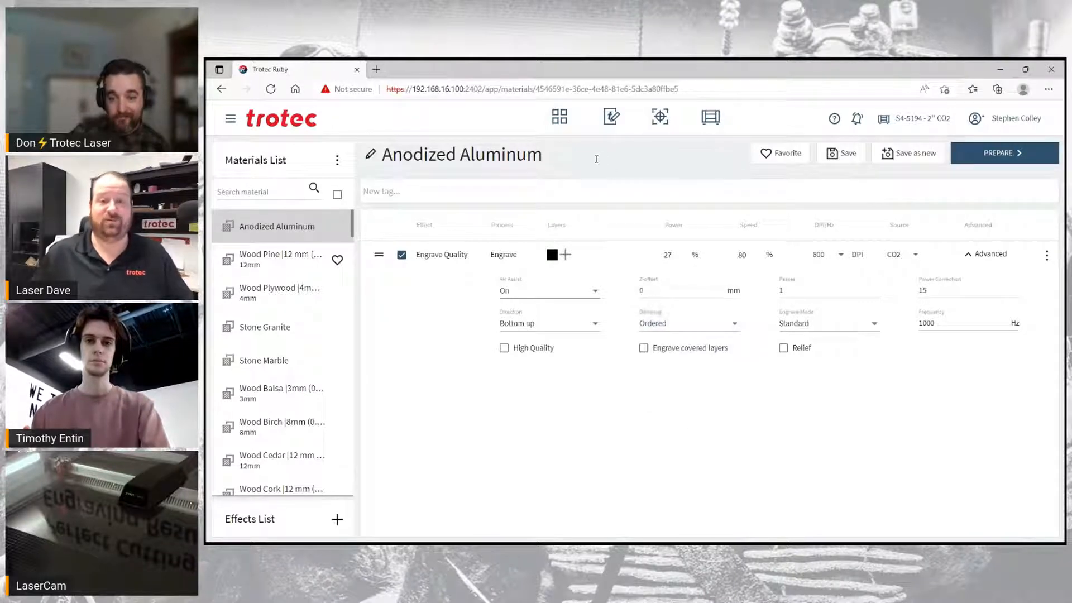
left_click(837, 157)
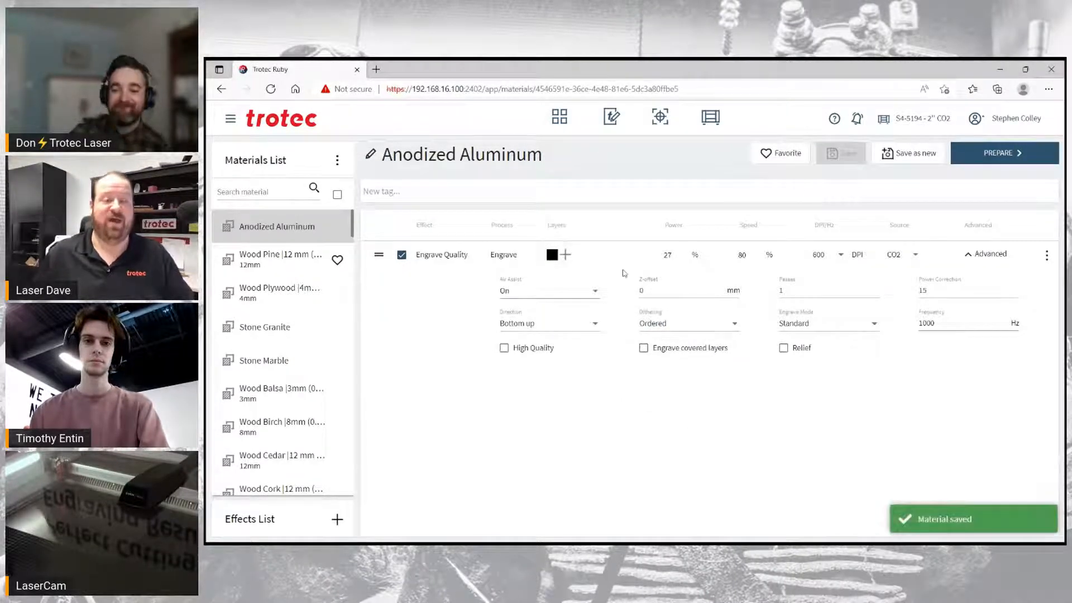
Open the Photo Engraving Girl.jpg design from the designs list and select its image
left_click(559, 116)
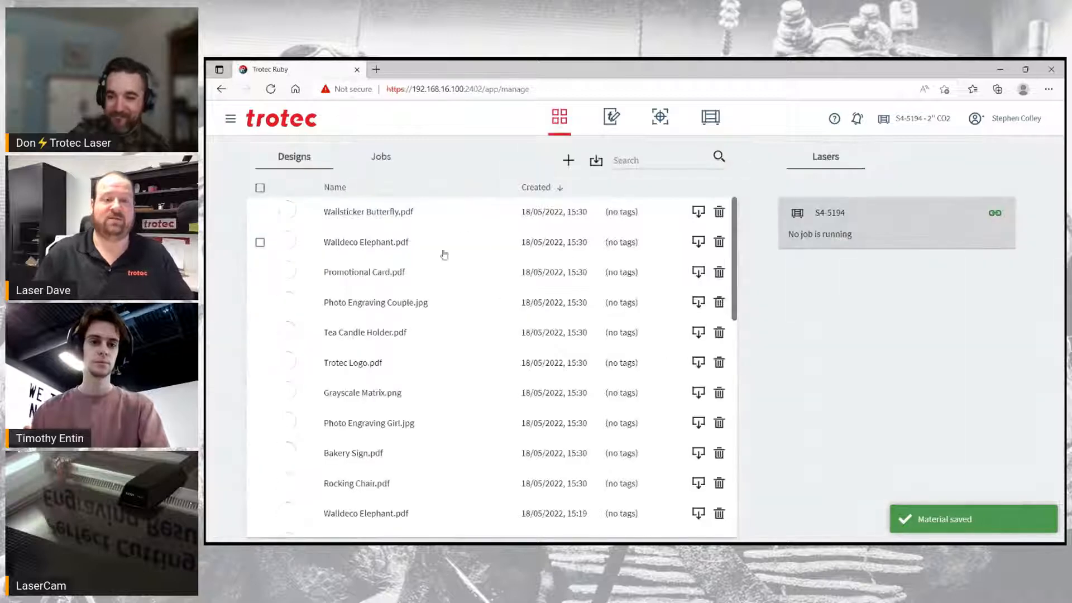
scroll(438, 326, "down", 4)
scroll(419, 374, "down", 1)
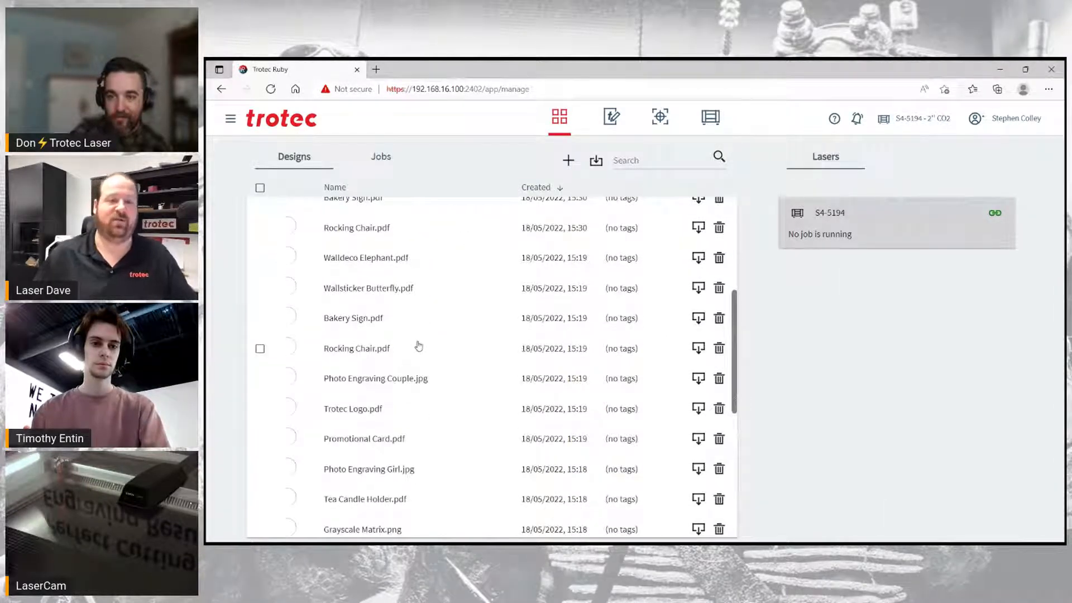
scroll(420, 334, "up", 1)
scroll(420, 333, "down", 3)
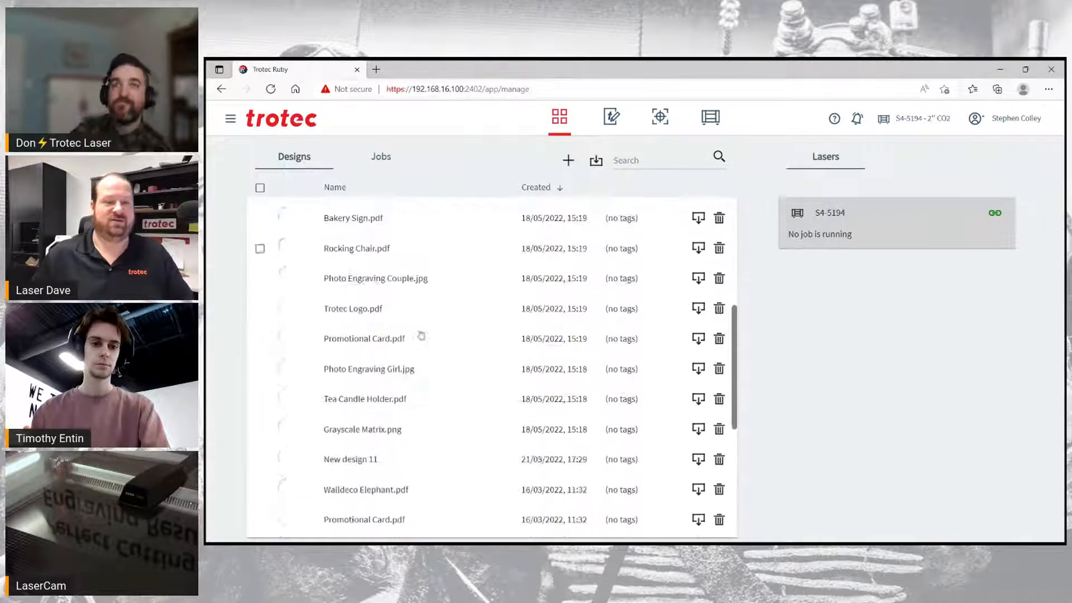
left_click(330, 372)
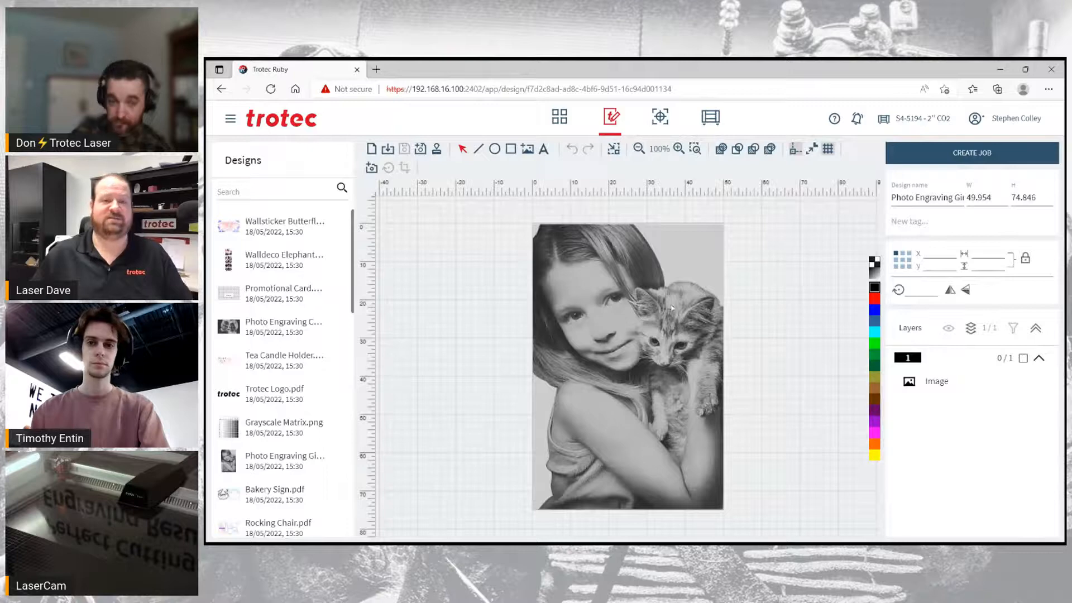
left_click(671, 306)
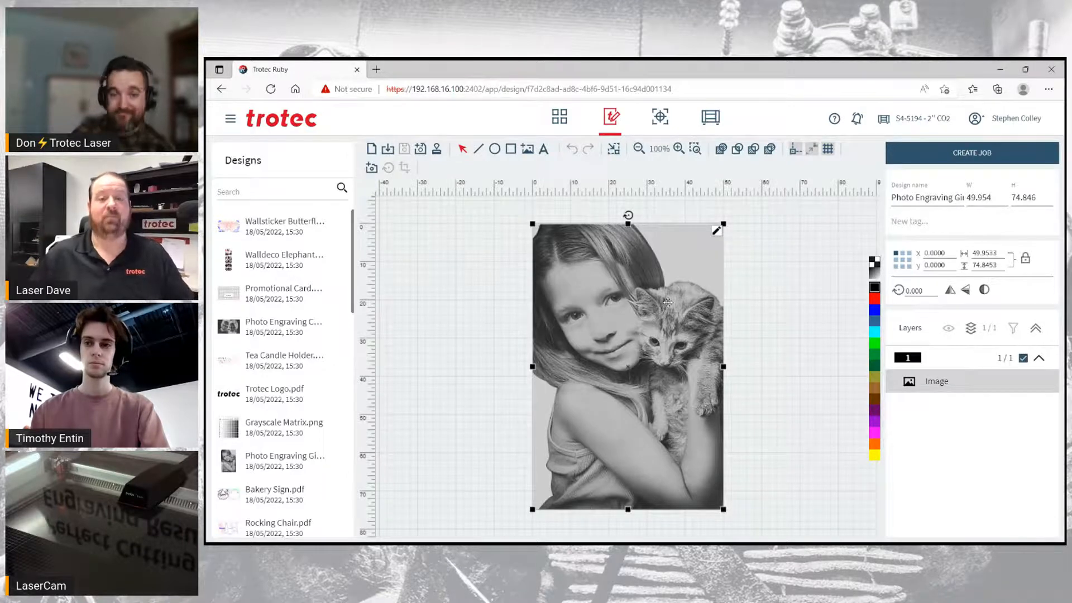
Set the units in the user preferences to Imperial, save the settings and return to the photo design
left_click(283, 125)
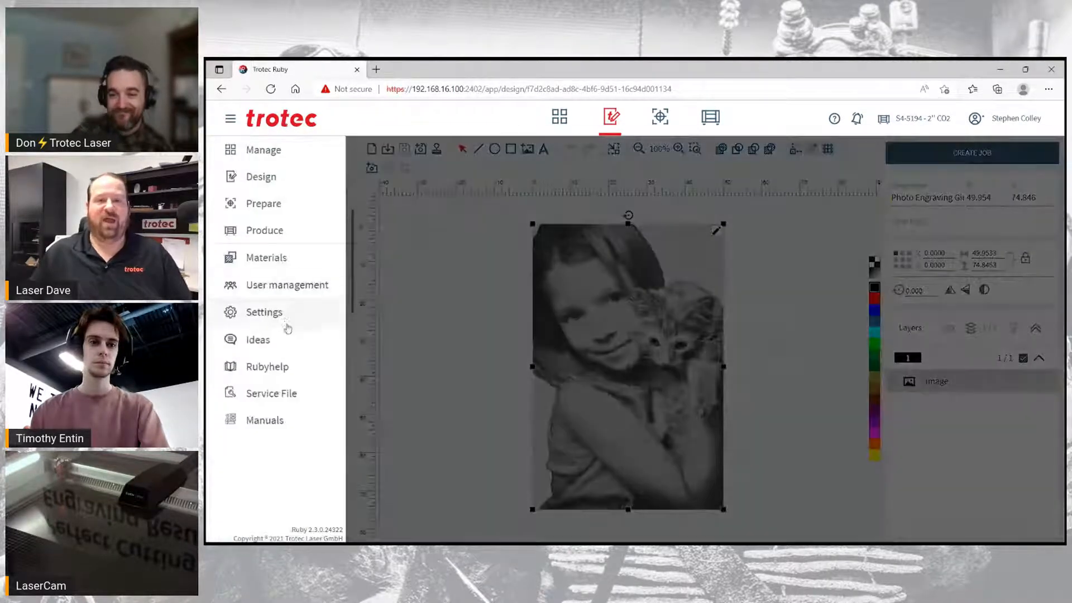
left_click(285, 316)
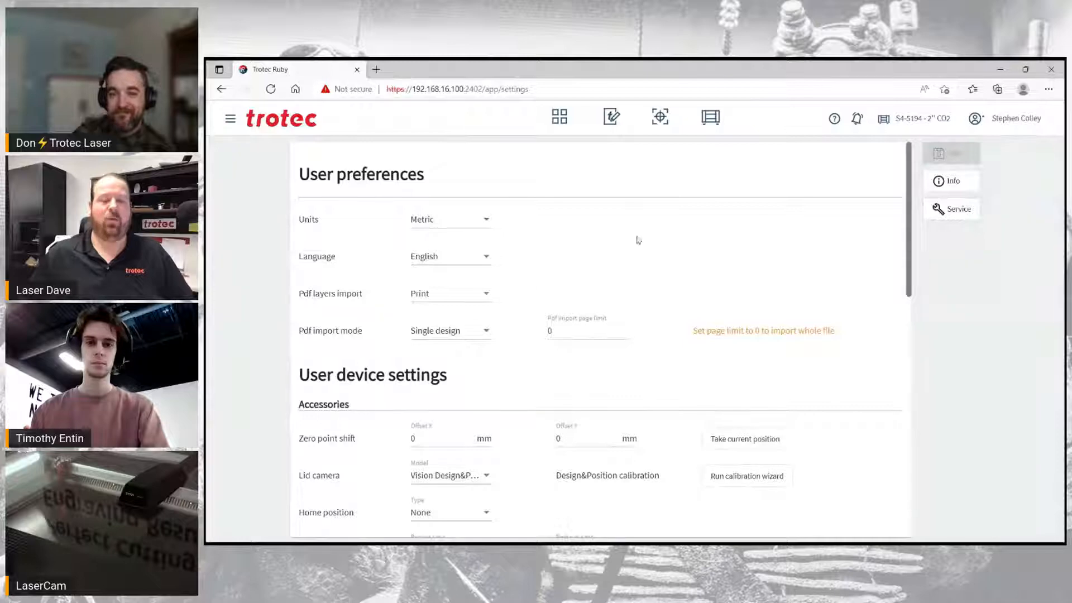
left_click(447, 221)
left_click(464, 248)
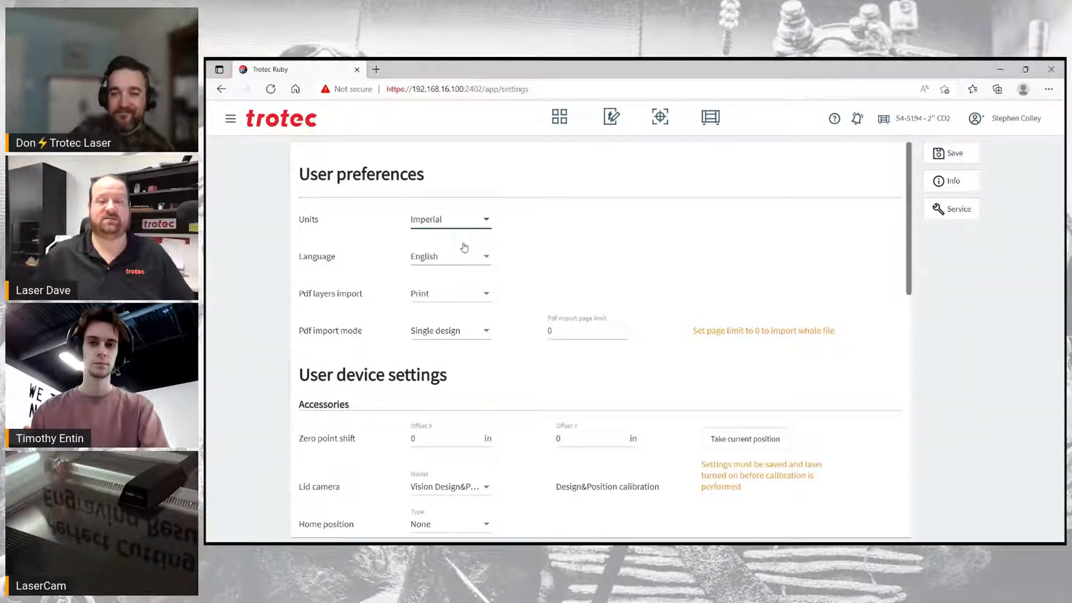
left_click(973, 155)
left_click(612, 119)
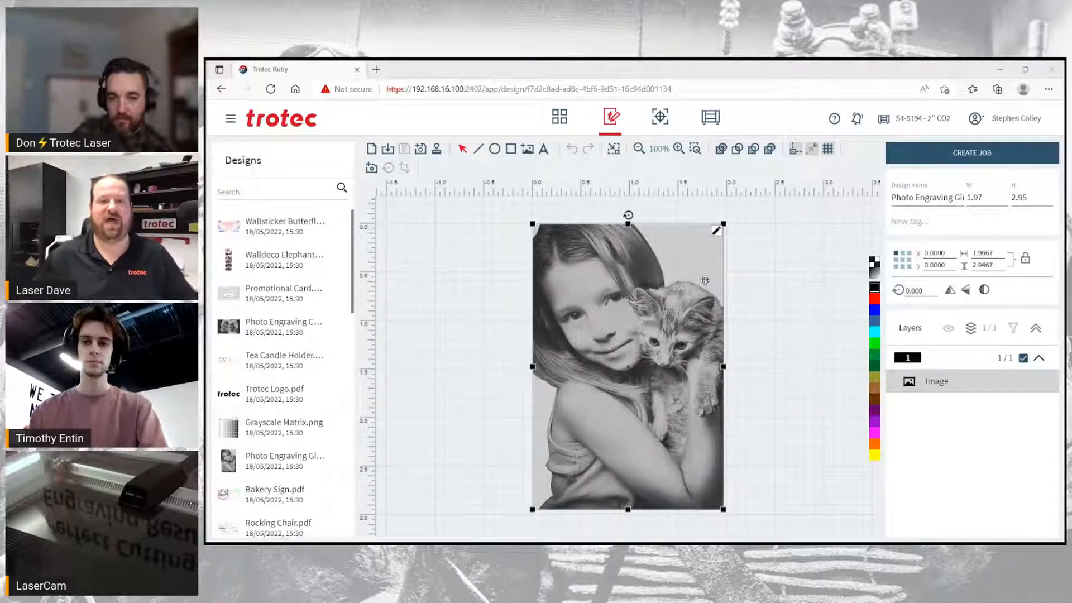
Try brightening the photo by raising a point on its tone curve, remove the point and apply the straight curve
left_click(737, 301)
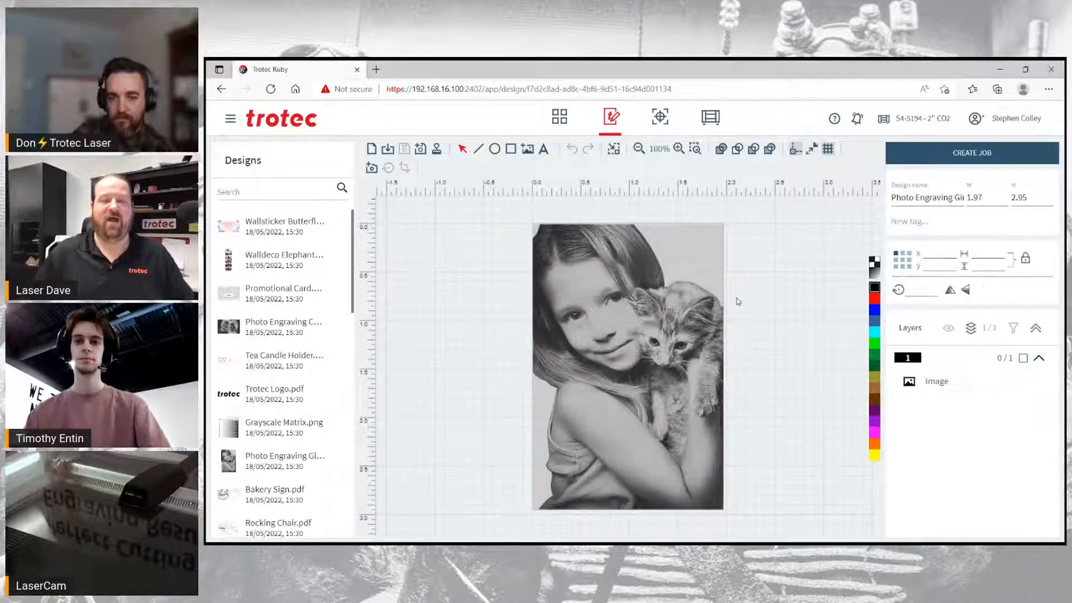
left_click(668, 316)
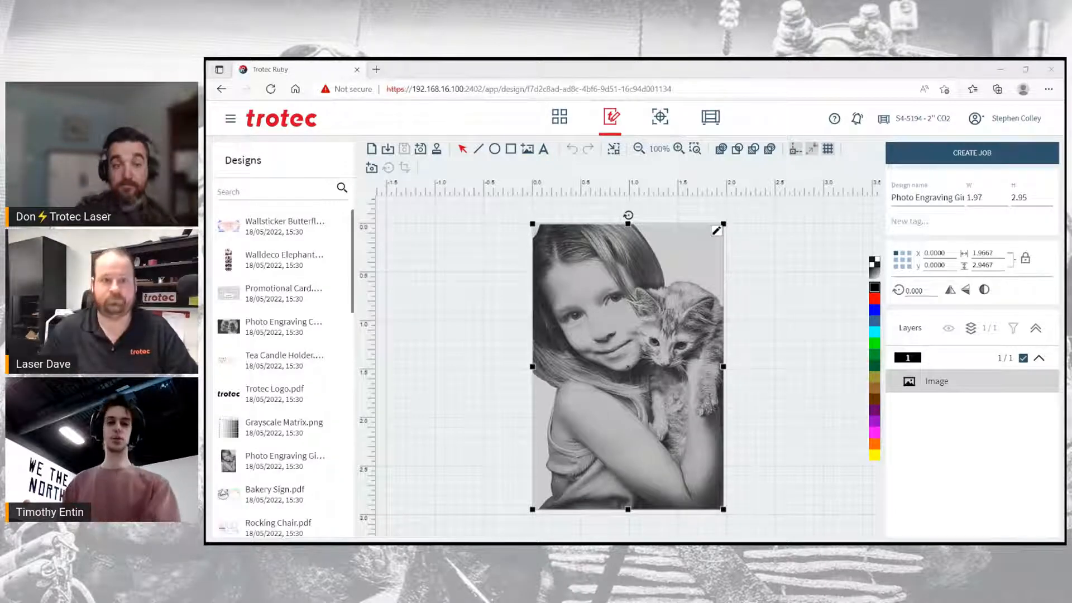
left_click(790, 70)
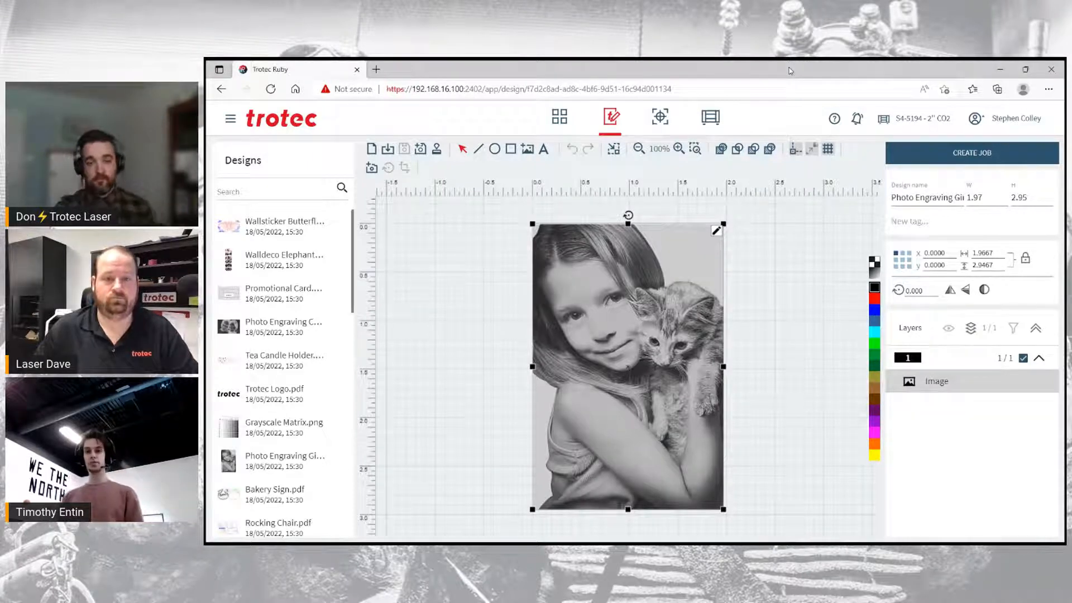
left_click(716, 231)
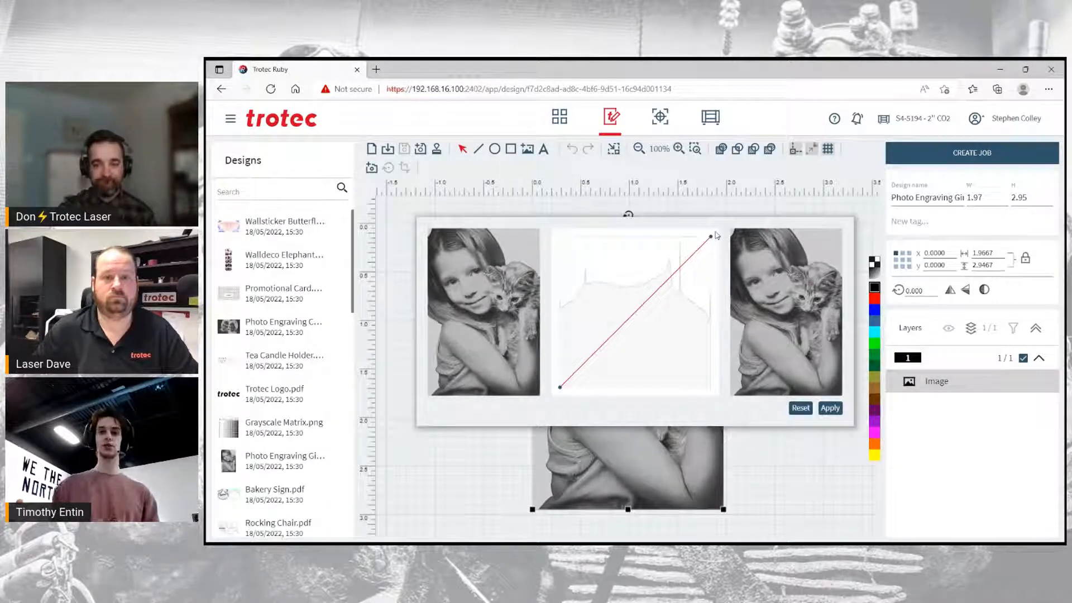
left_click(610, 329)
mouse_move(612, 332)
left_mouse_down()
mouse_move(603, 319)
mouse_move(627, 345)
mouse_move(606, 320)
left_mouse_up()
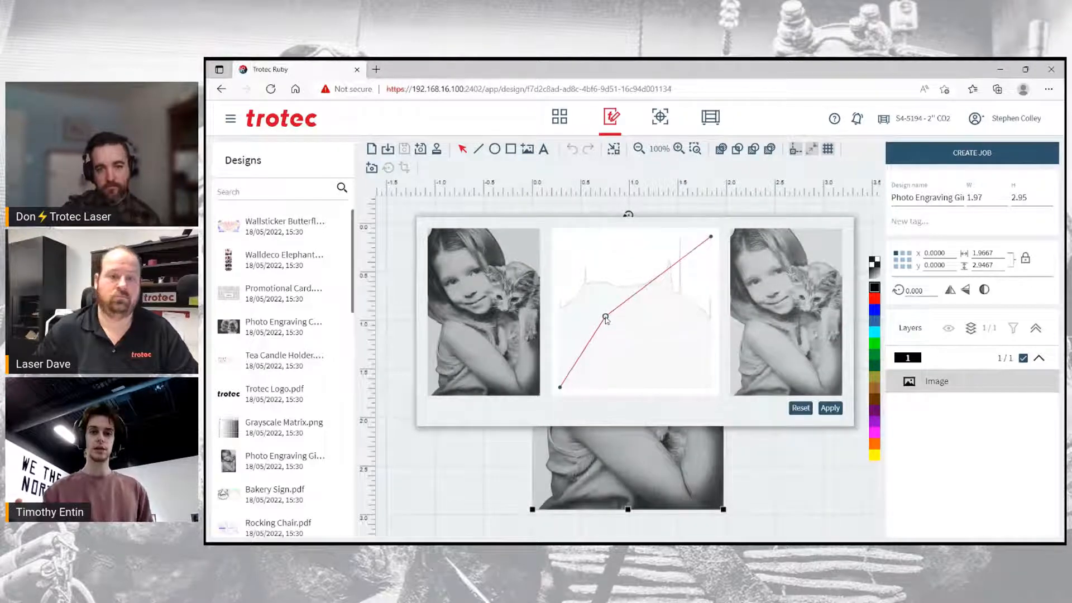
double_click(605, 317)
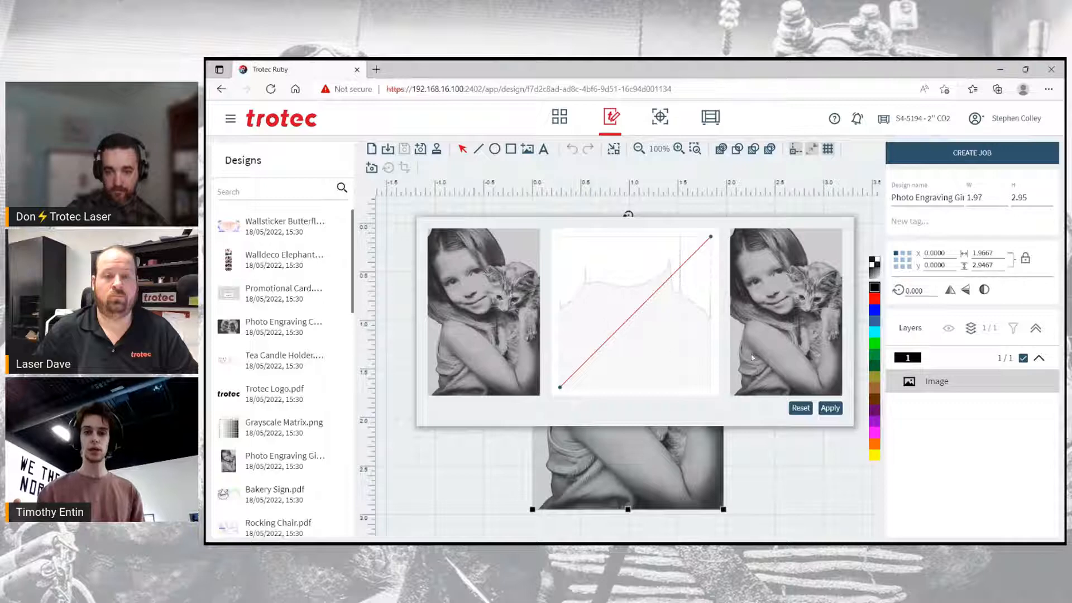
left_click(830, 409)
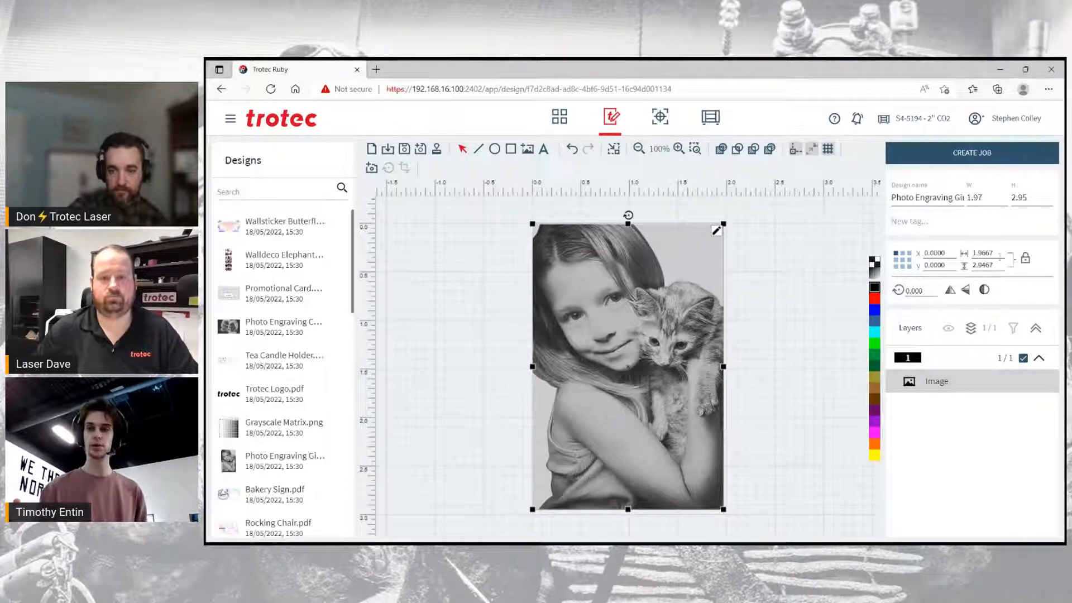
Invert the photo's tones and create a laser job from the design
left_click(983, 290)
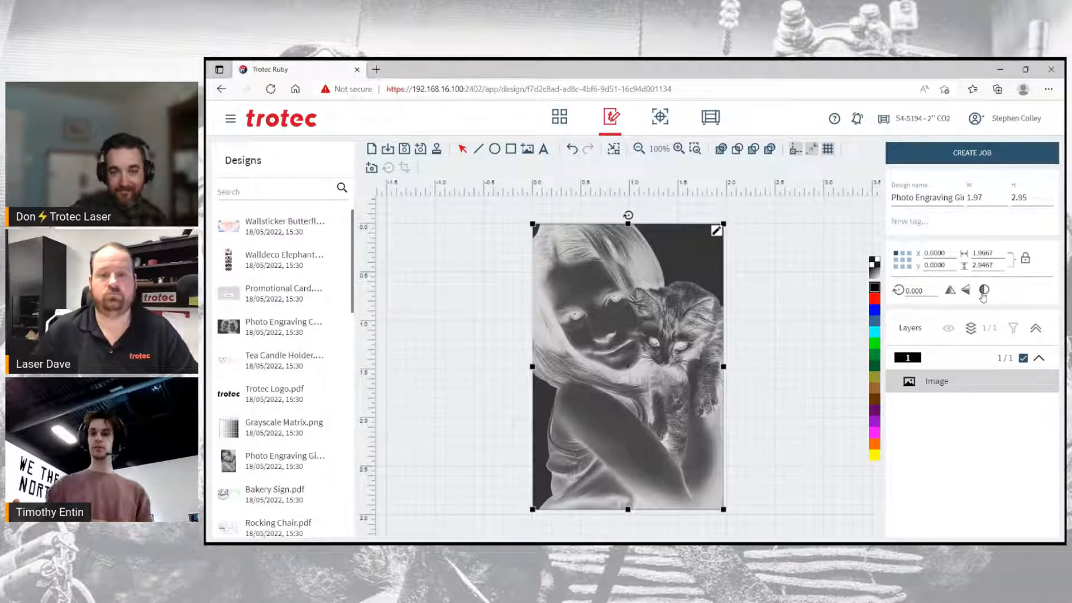
left_click(825, 315)
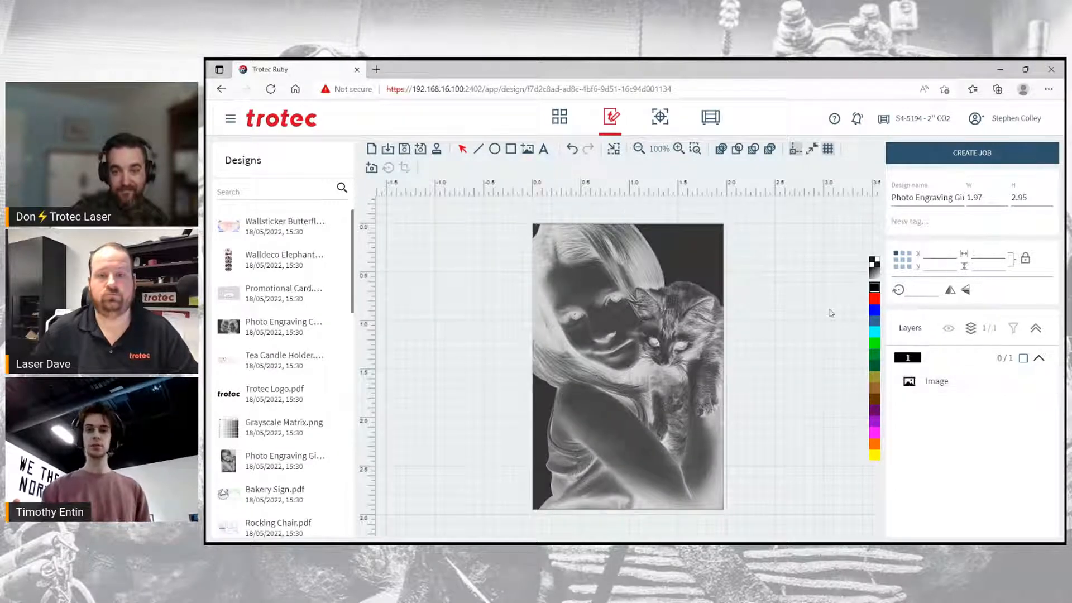
left_click(979, 155)
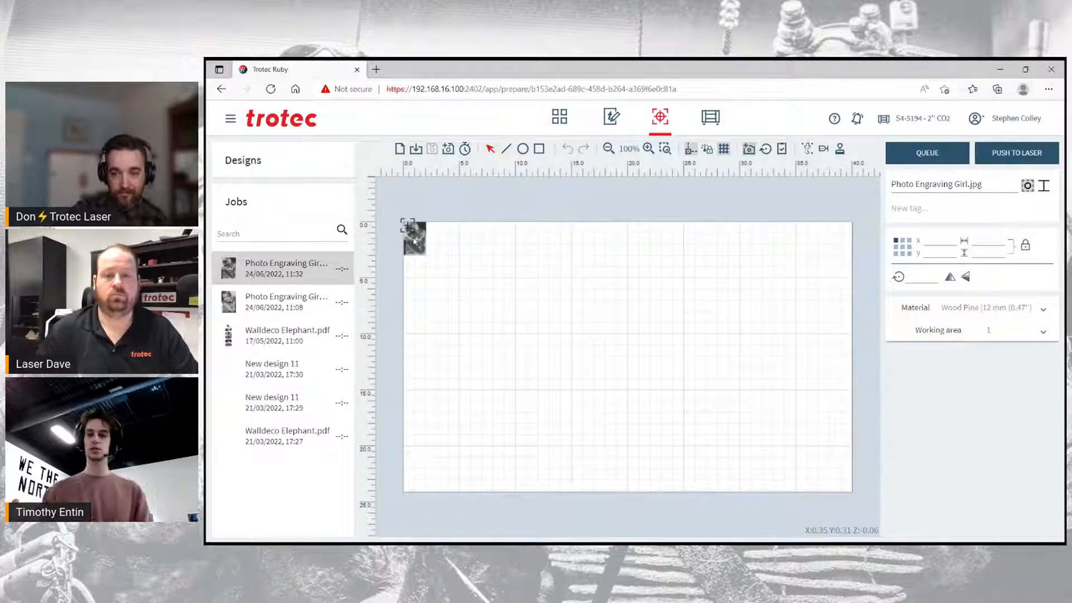
scroll(441, 248, "up", 2)
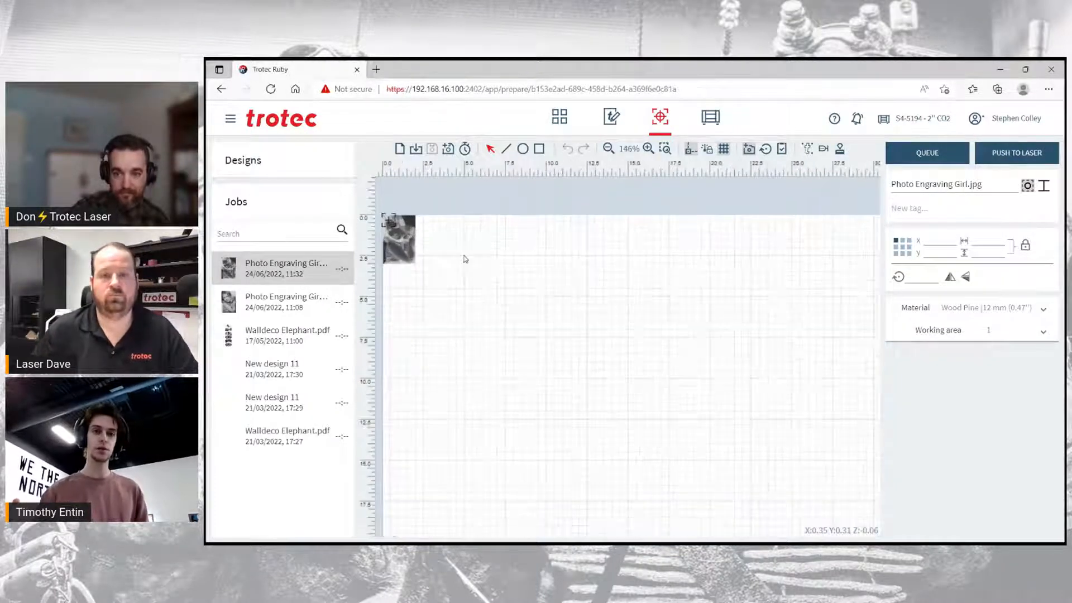
left_click_drag(428, 246, 469, 253)
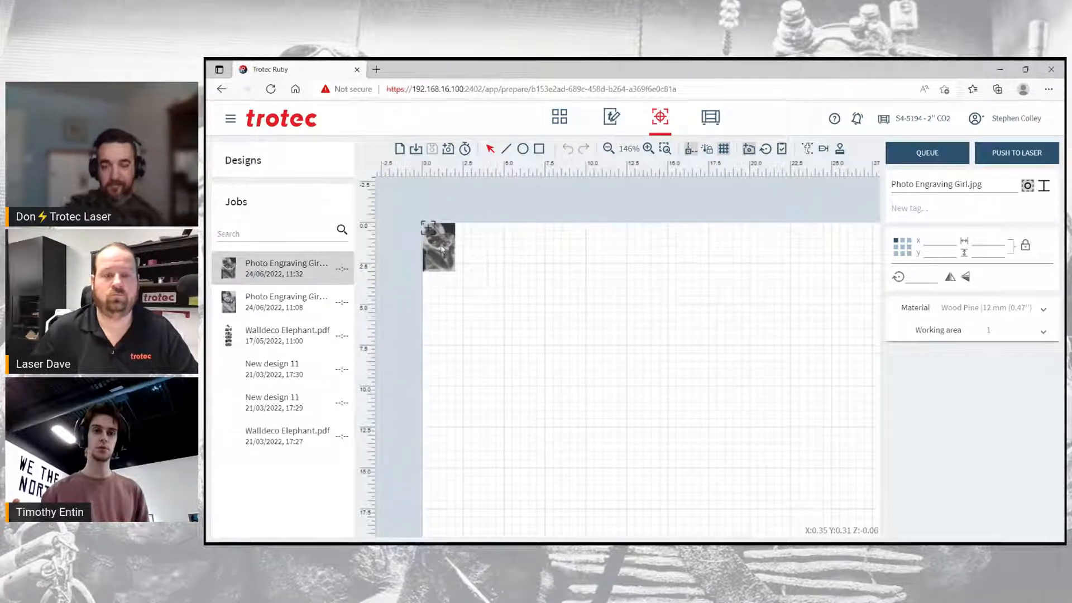
scroll(430, 239, "up", 5)
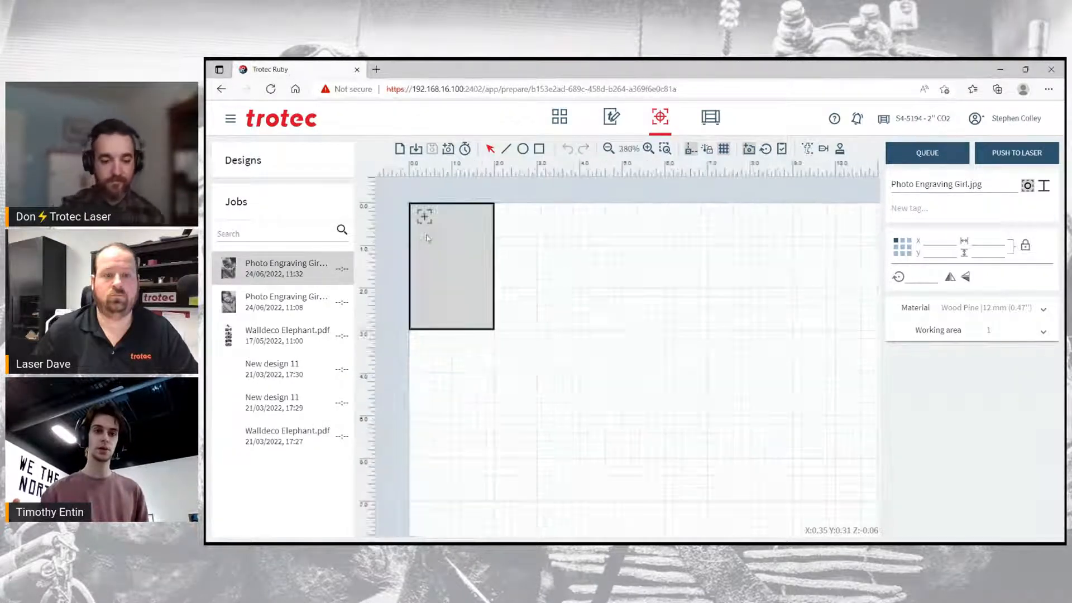
Move the photo so its upper-left corner aligns with the laser head marker at X 0.35, Y 0.31, and deselect it
left_click_drag(428, 239, 442, 251)
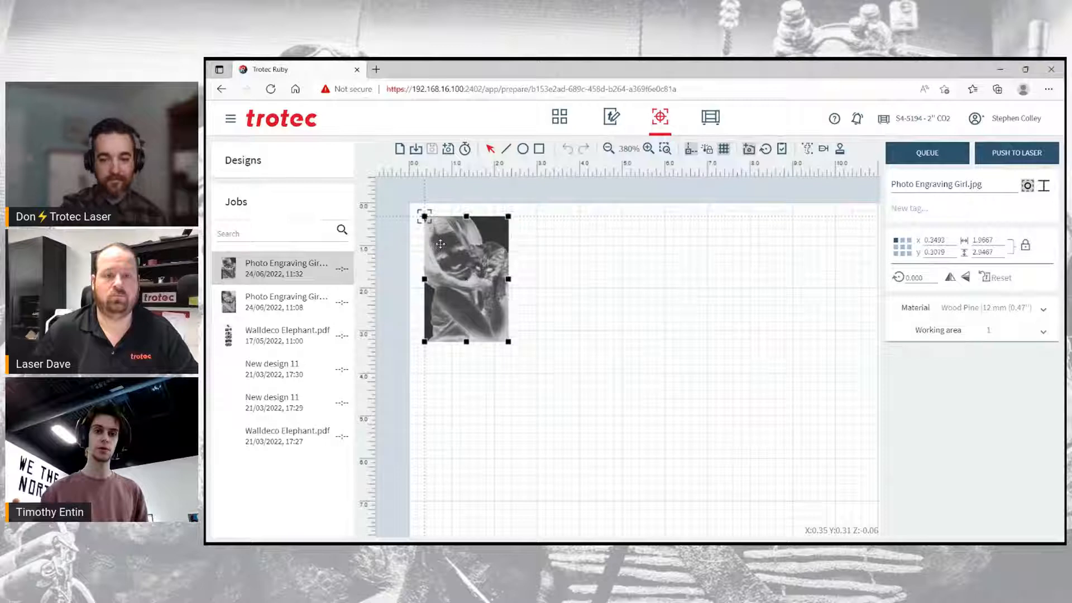
left_click(541, 258)
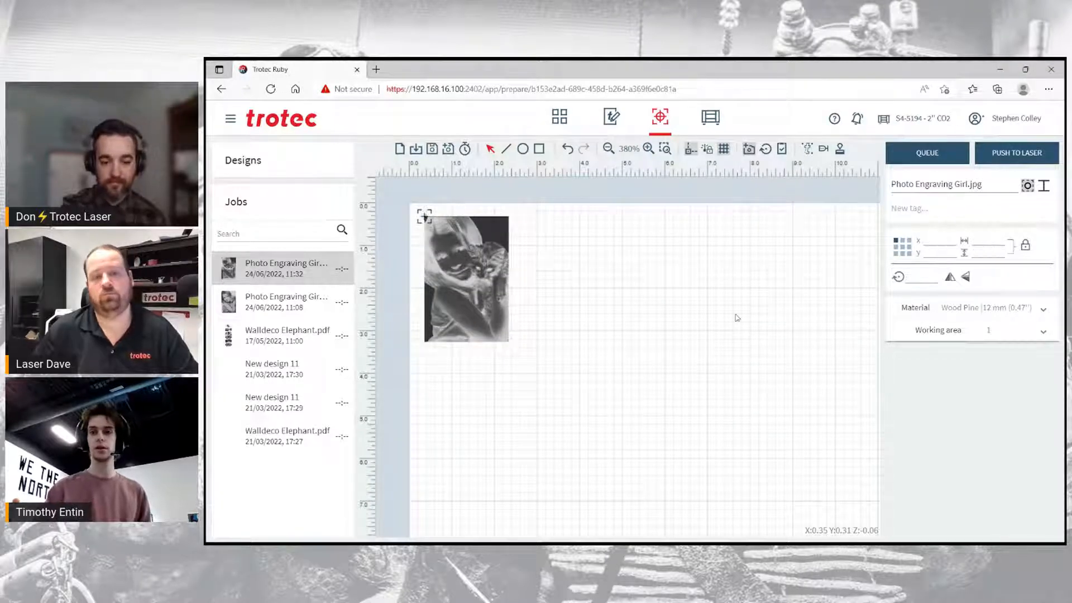
scroll(746, 265, "down", 1)
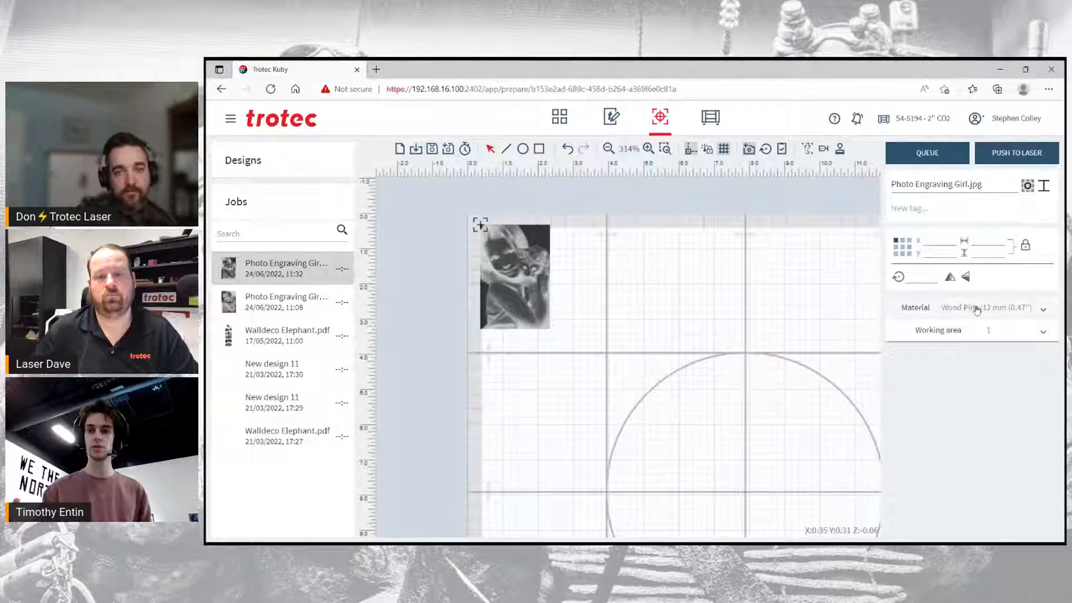
Assign the Anodized Aluminum material to the photo engraving job
left_click(945, 313)
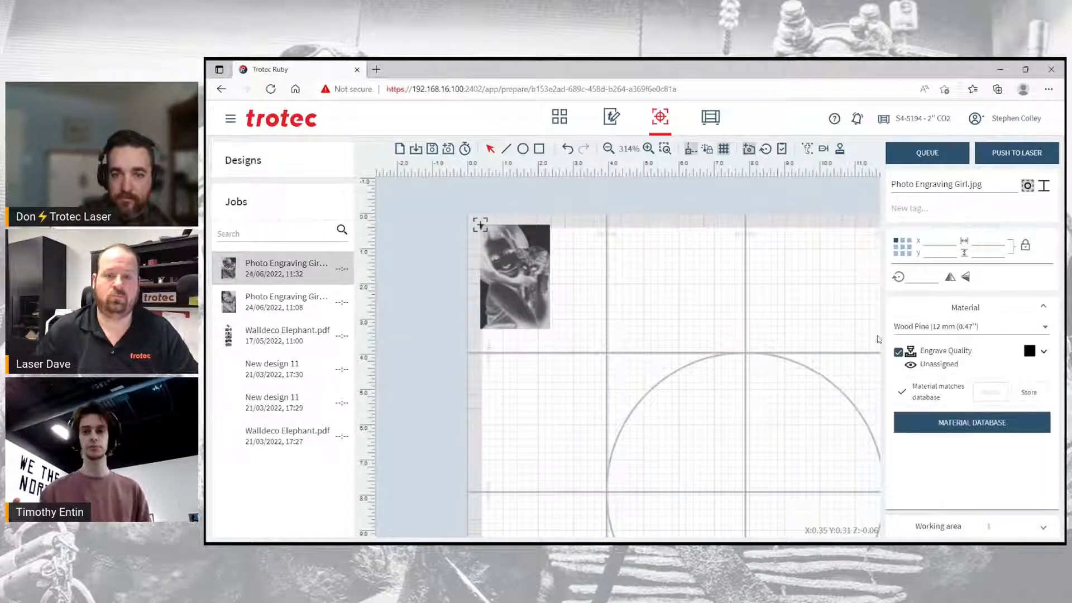
left_click(946, 328)
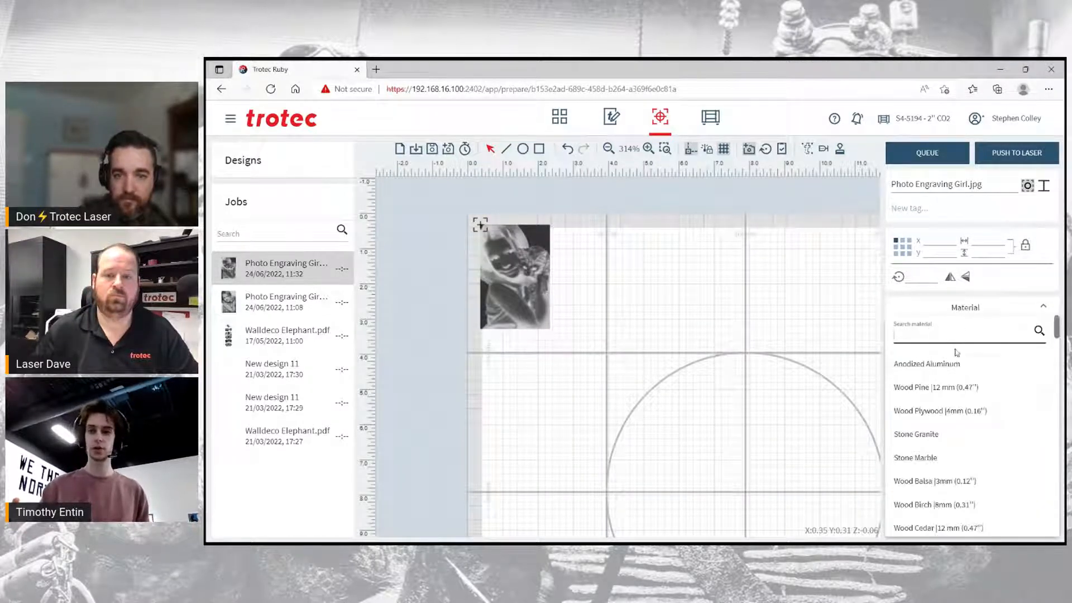
left_click(930, 366)
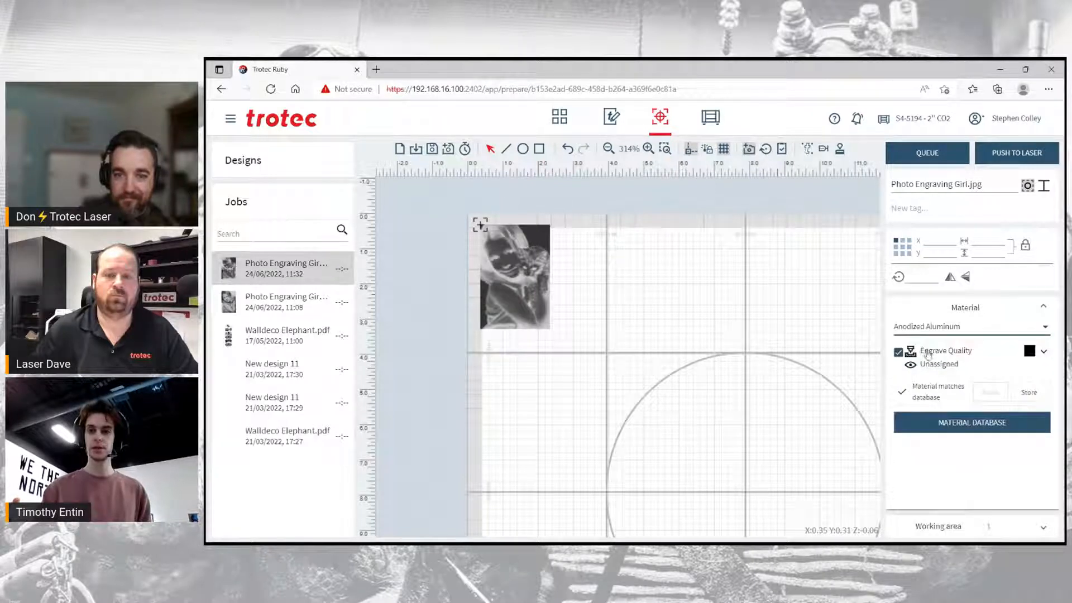
scroll(818, 299, "down", 2)
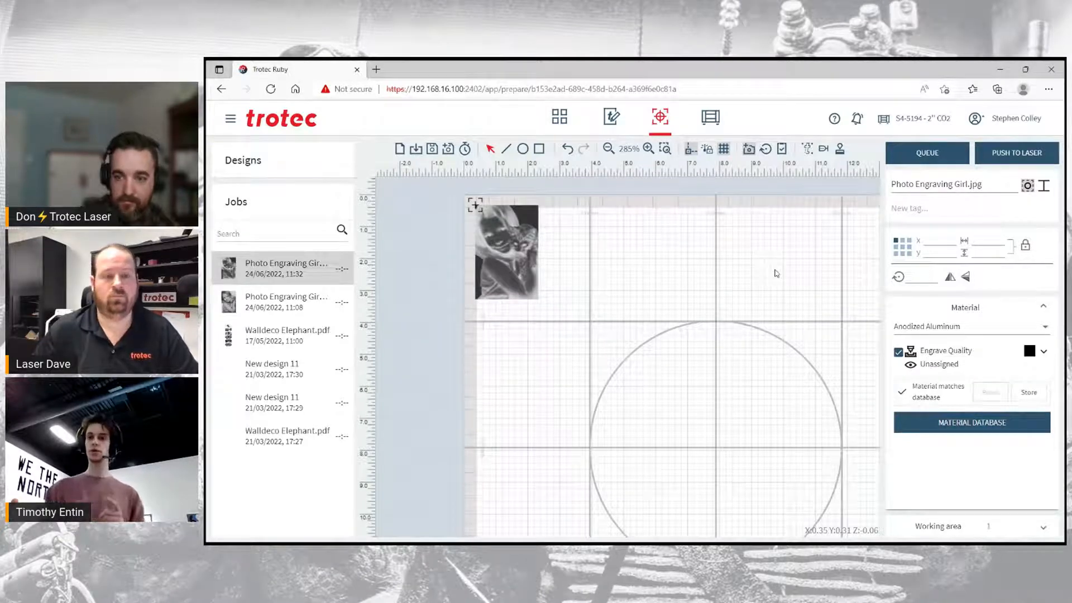
Review the material's Engrave Quality settings, try a DPI of 1000 and set it back to 600
left_click(968, 351)
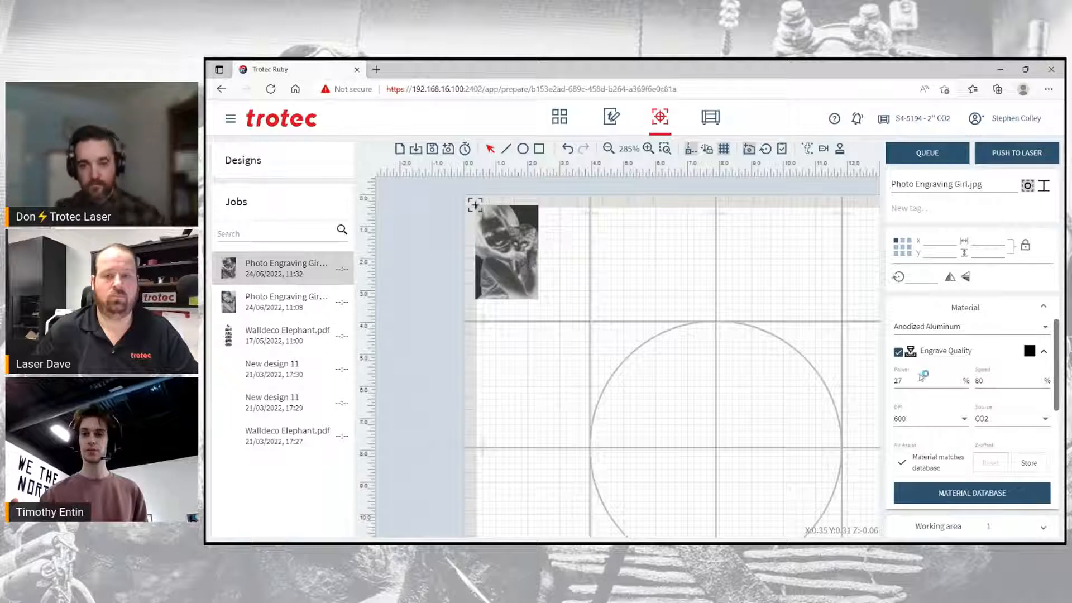
scroll(807, 297, "down", 3)
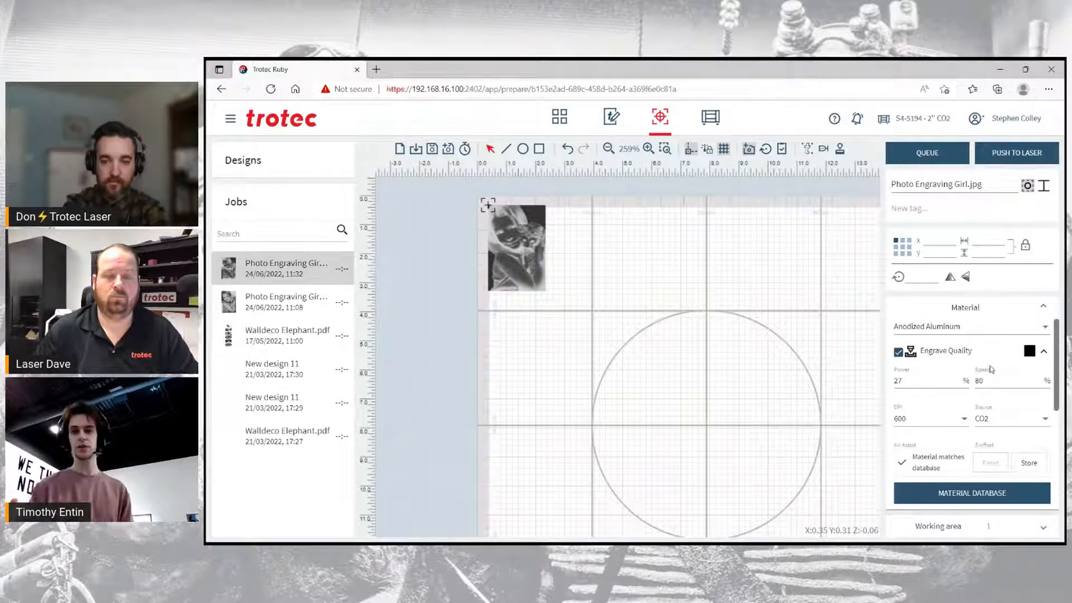
scroll(991, 368, "down", 1)
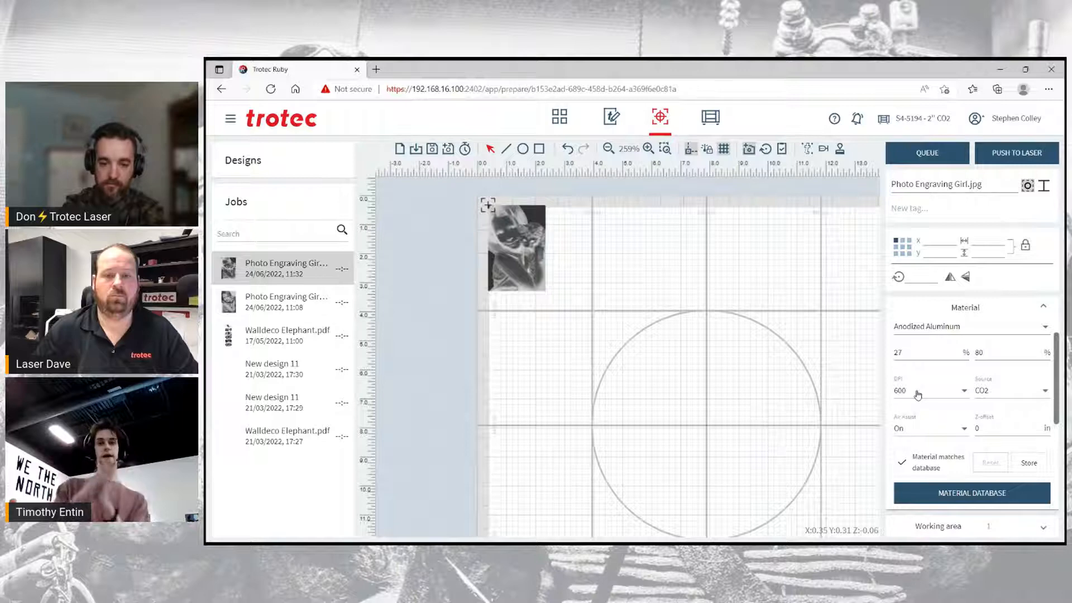
left_click(917, 394)
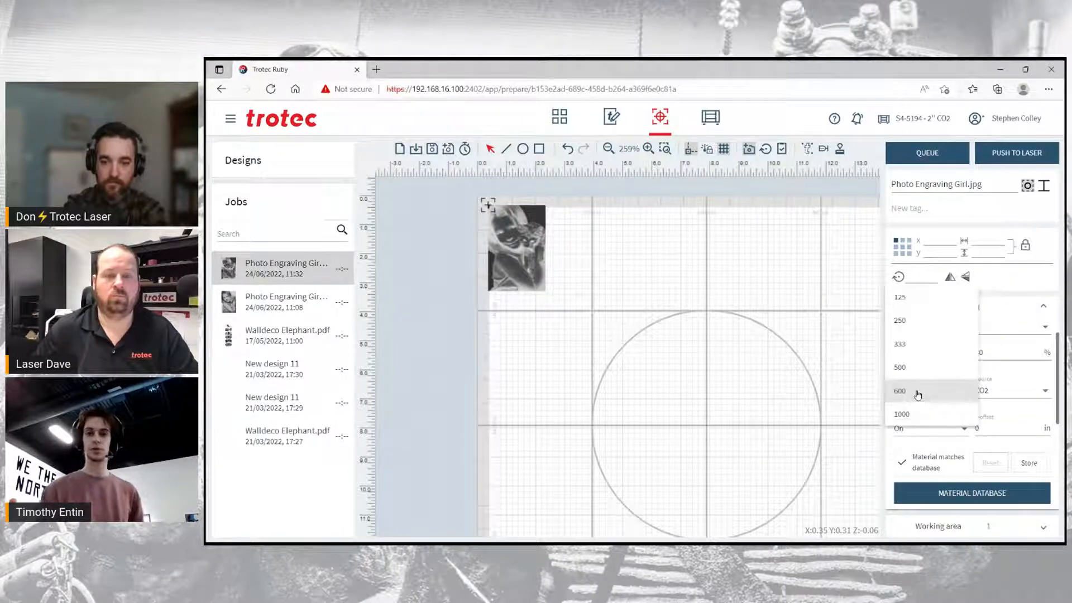
left_click(917, 413)
left_click(914, 397)
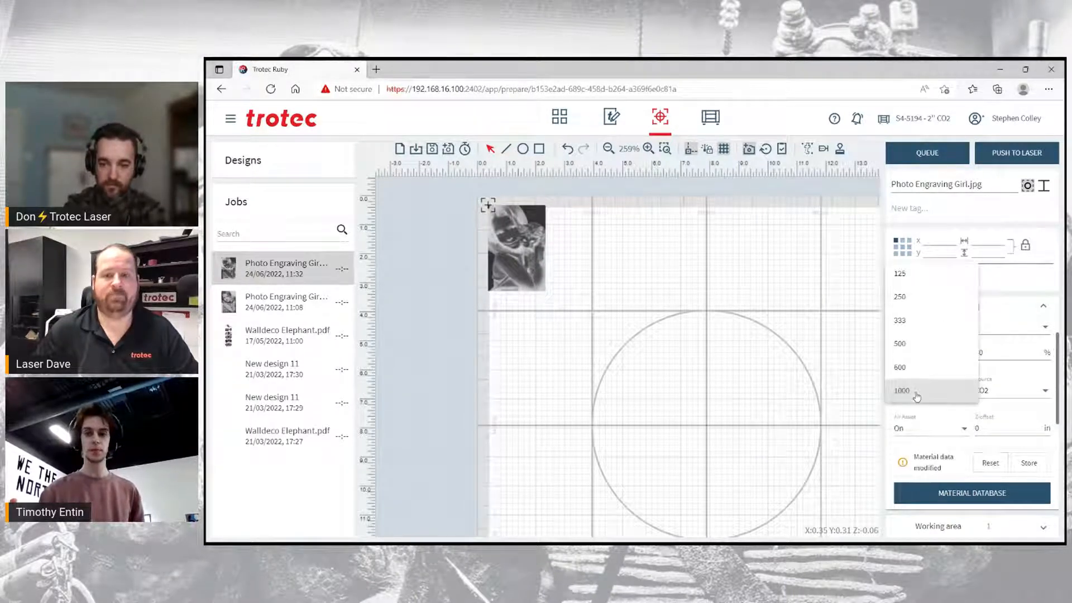
left_click(914, 379)
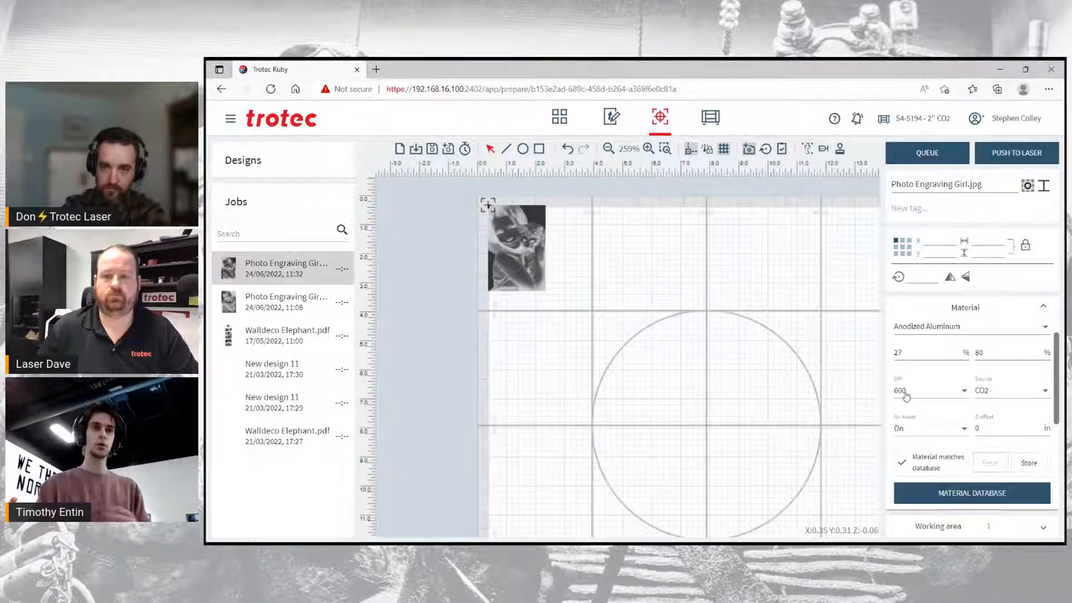
left_click(906, 395)
left_click(909, 391)
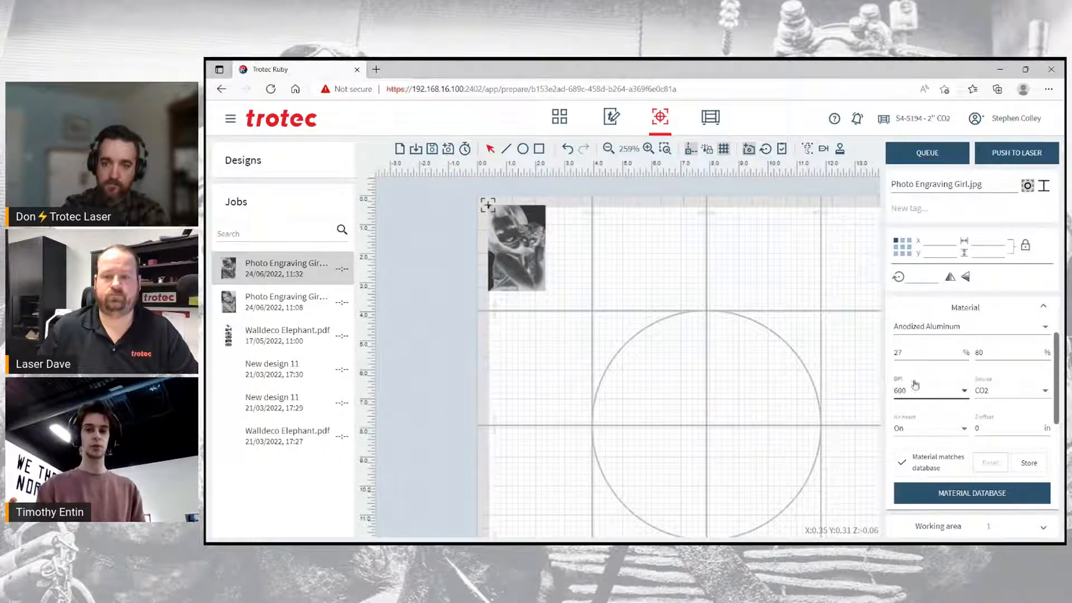
scroll(785, 352, "down", 1)
left_click_drag(679, 308, 621, 295)
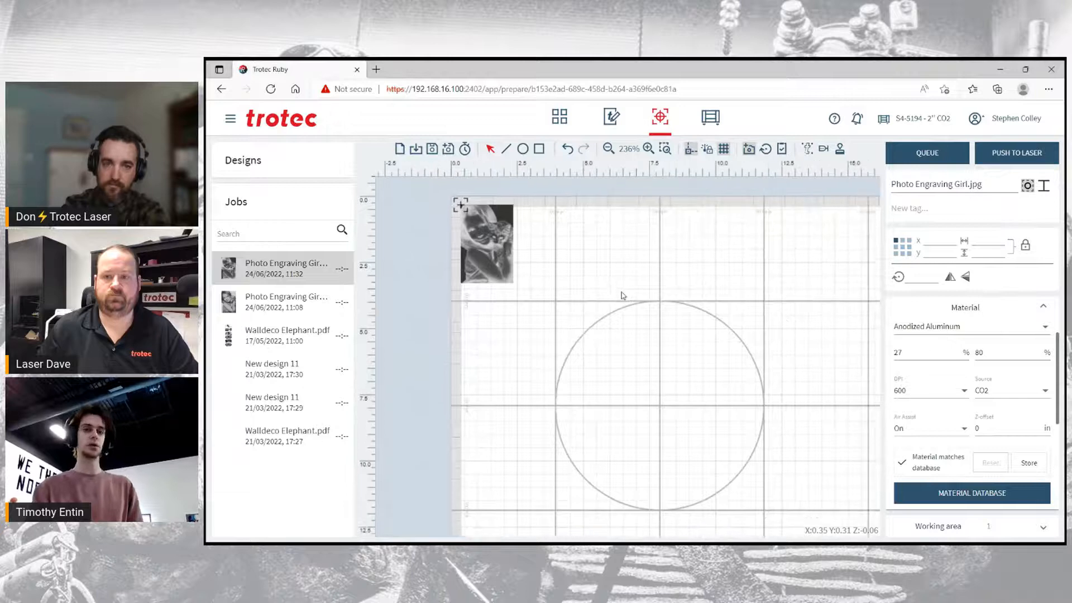
scroll(929, 374, "up", 1)
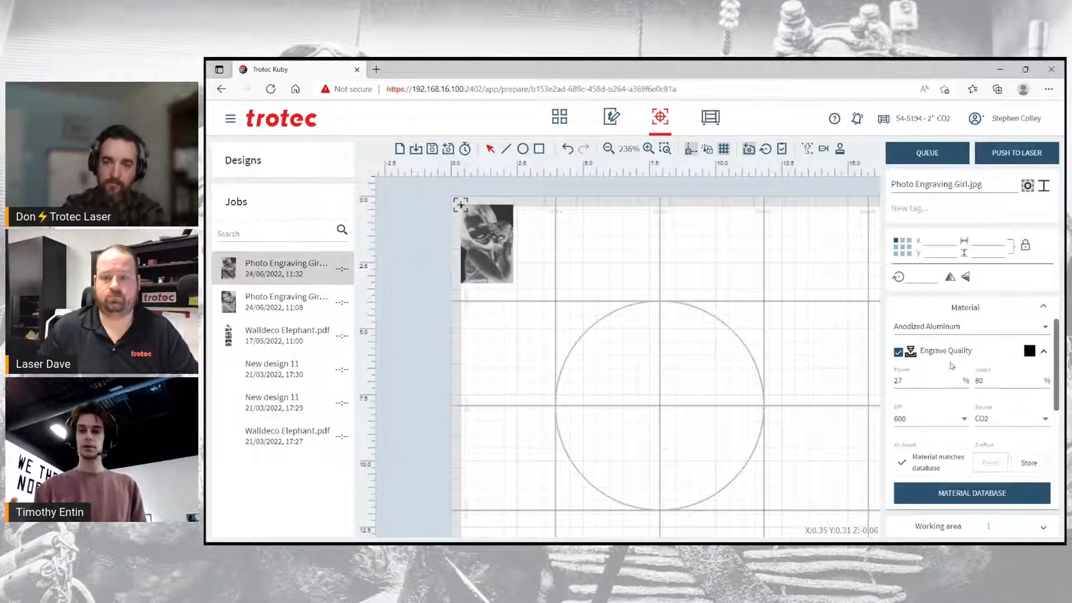
left_click(973, 352)
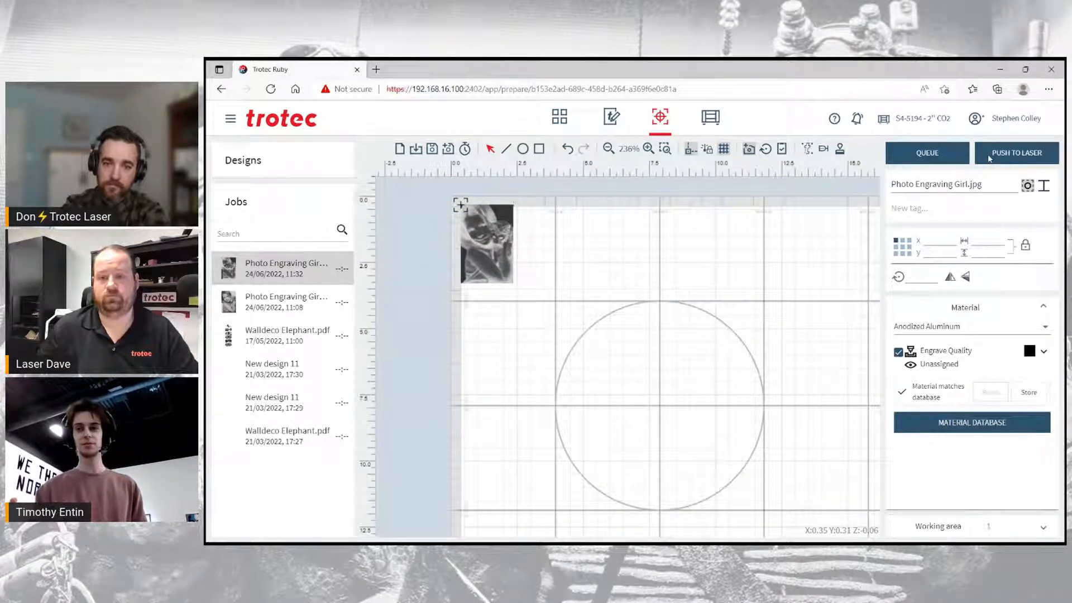
Send the photo job to the laser and start the engraving
left_click(988, 154)
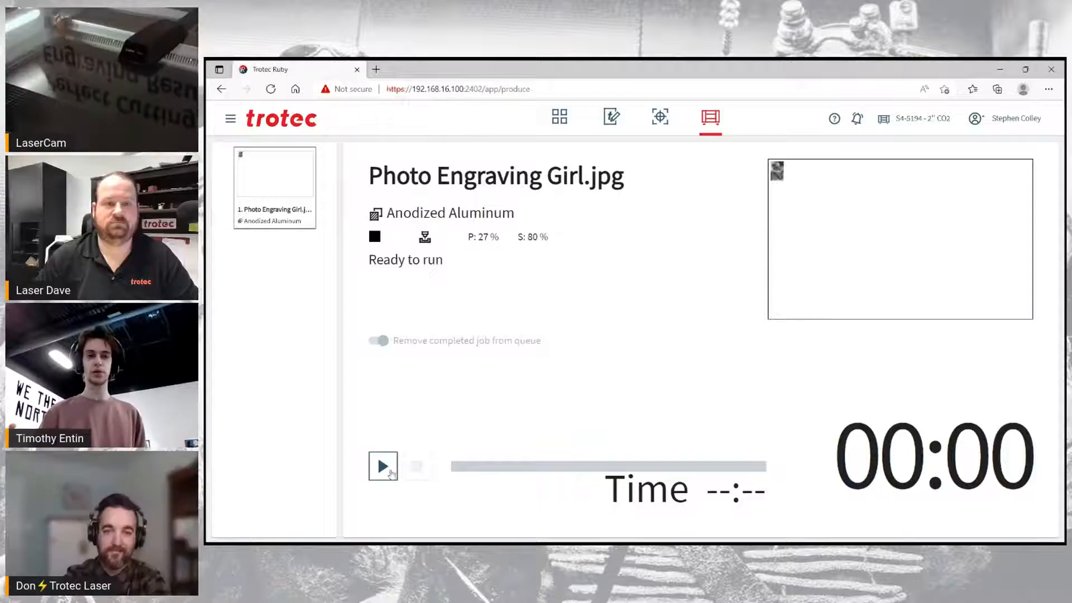
left_click(391, 472)
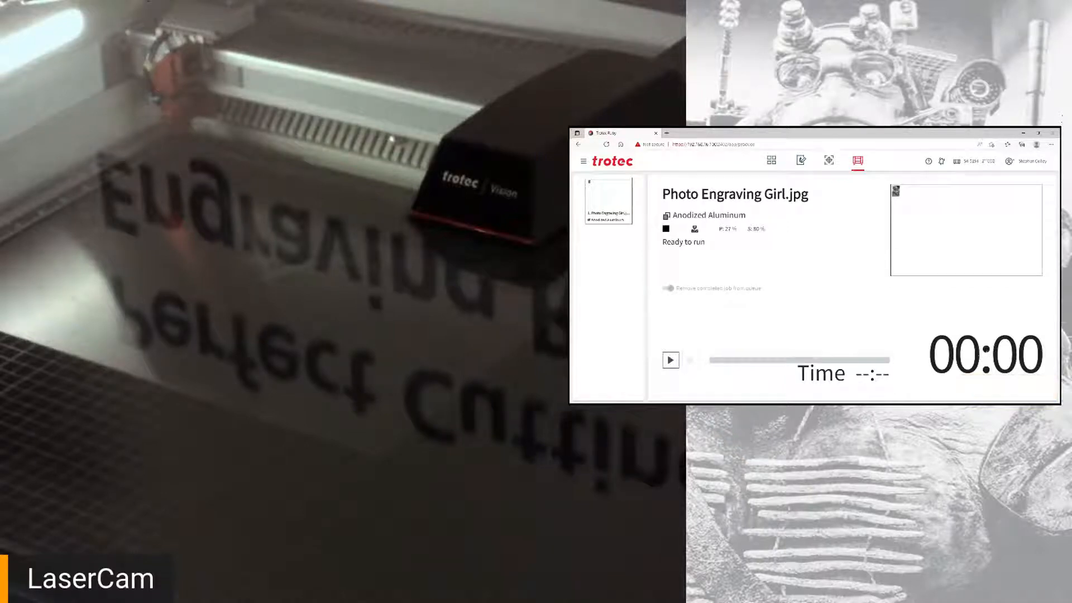
left_click(677, 360)
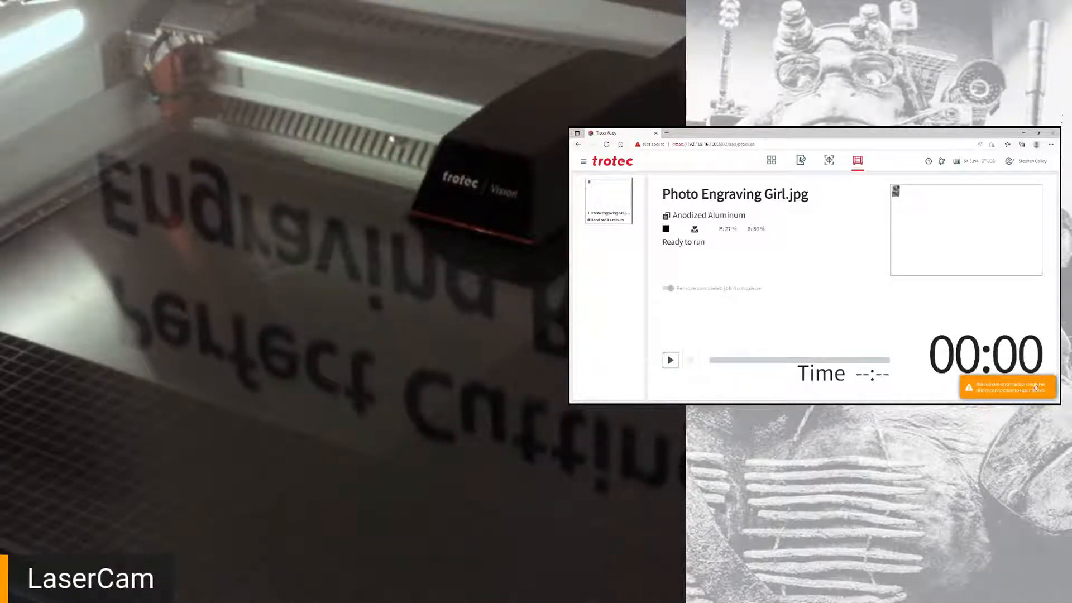
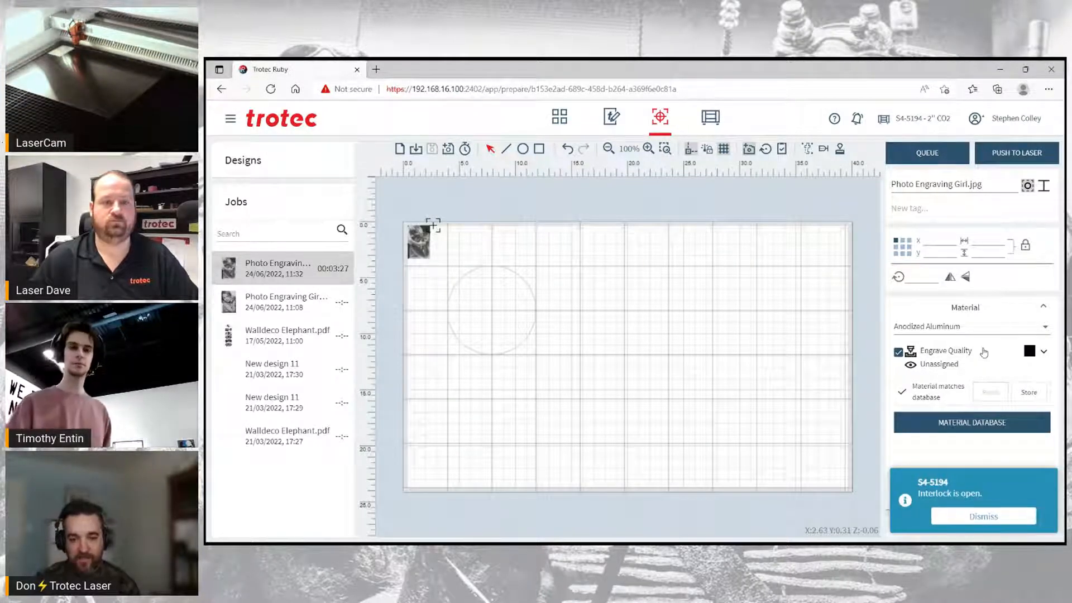
Move the photo to the laser head's new position at X 2.63, Y 0.31 for another engraving
scroll(422, 234, "up", 4)
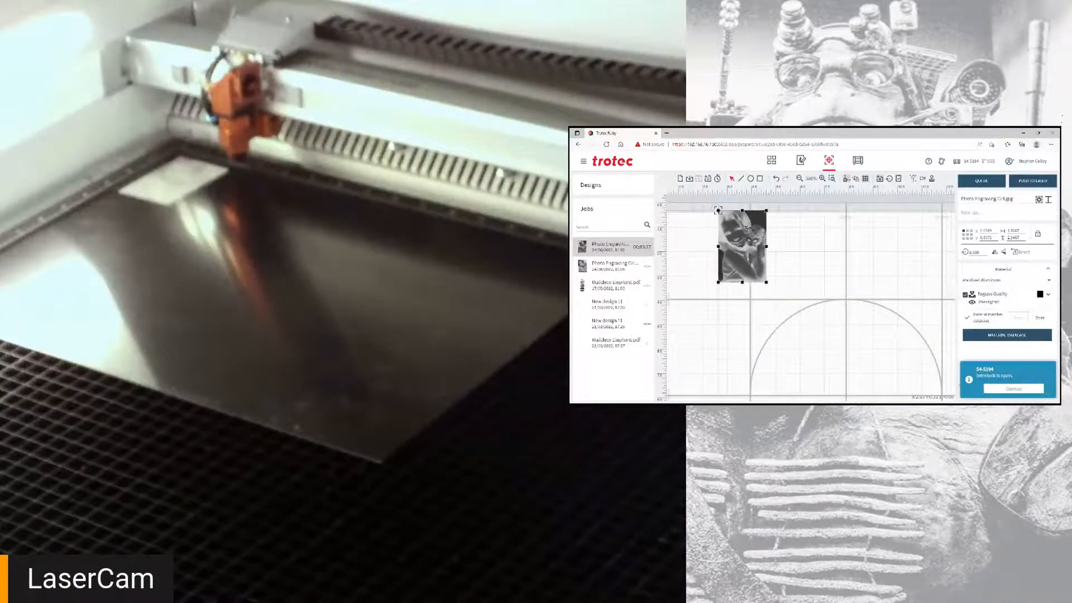
left_click_drag(746, 228, 747, 228)
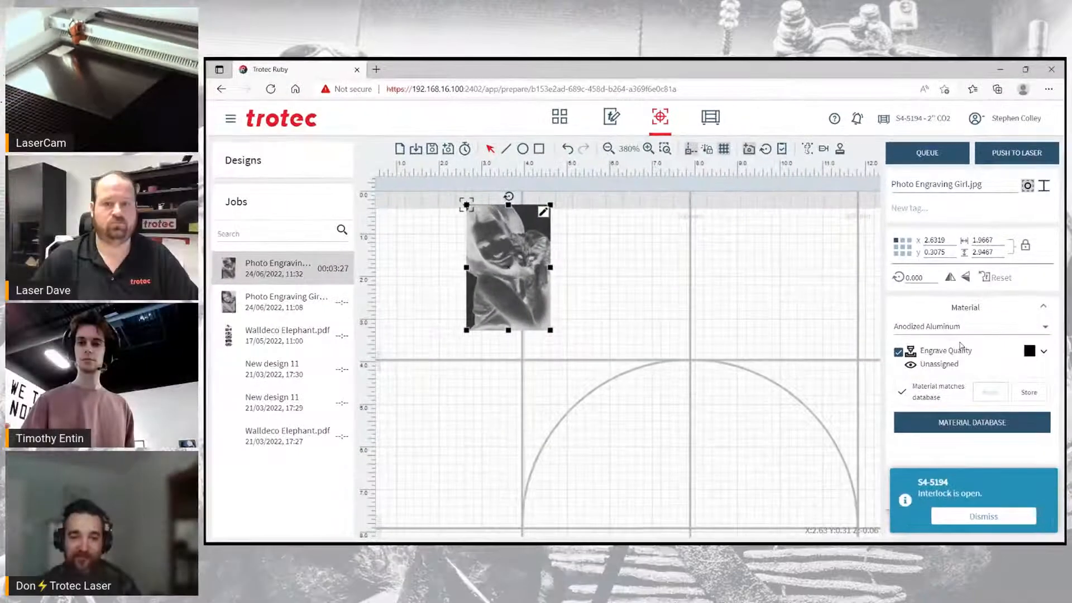
Set the Engrave Quality speed to 60 % and store the change by overwriting the existing Anodized Aluminum material
left_click(998, 295)
left_click(999, 379)
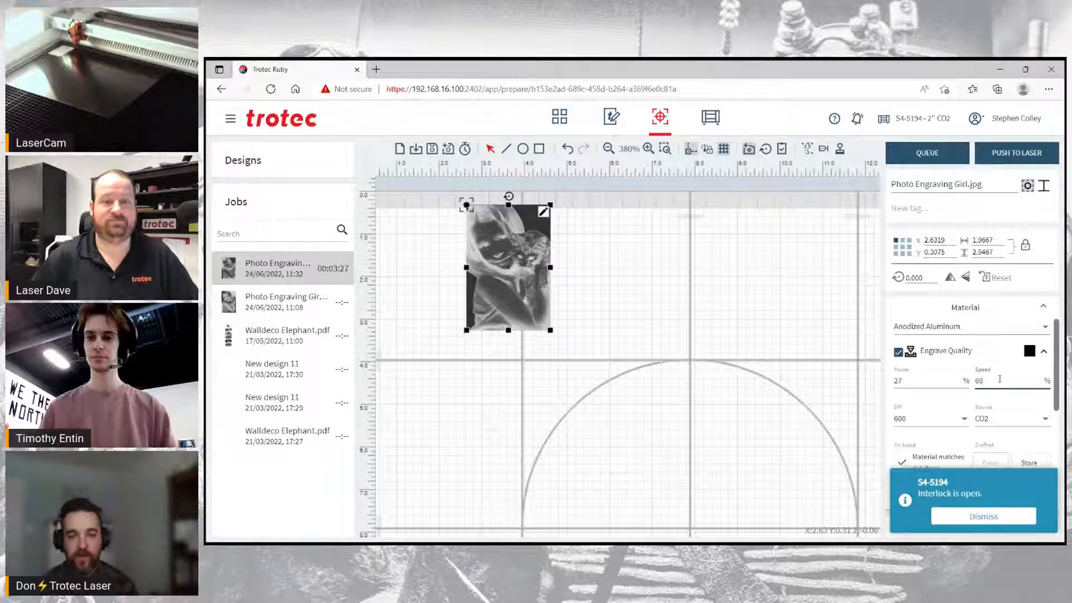
left_click(994, 451)
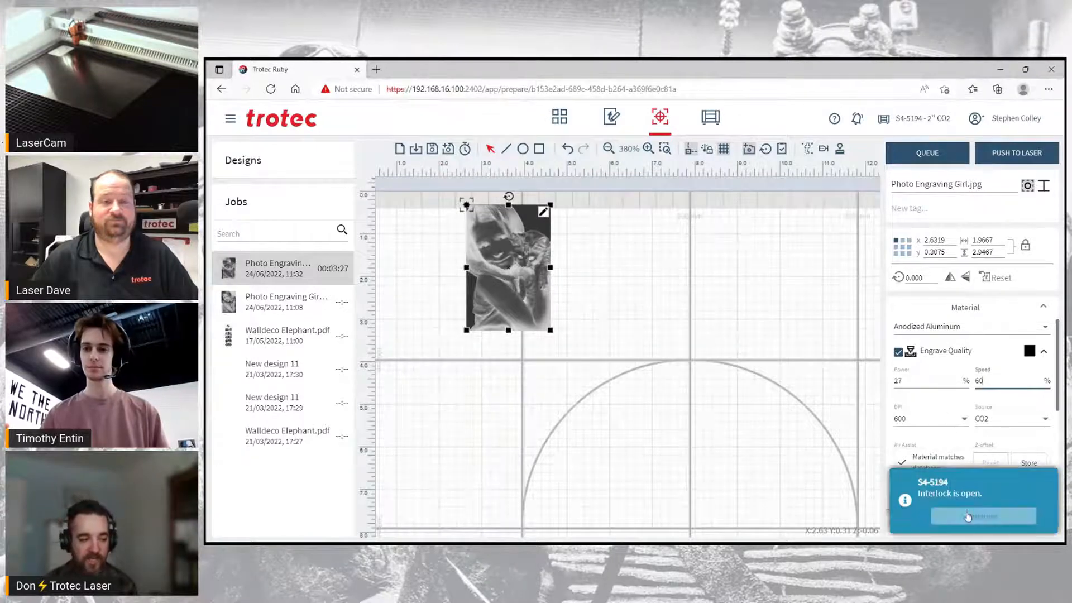
scroll(999, 447, "down", 1)
left_click(1029, 463)
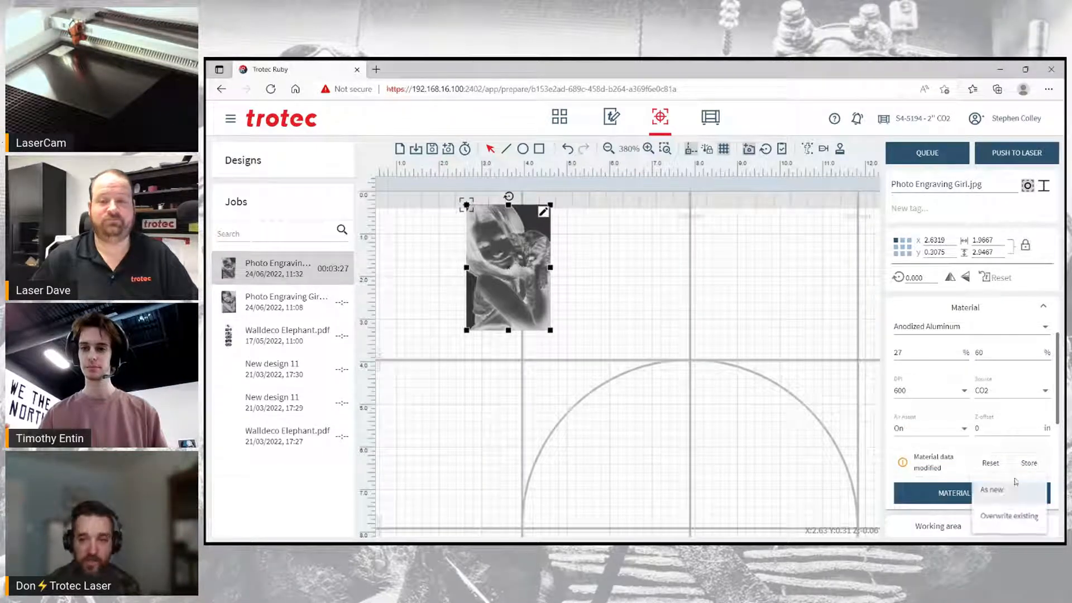
left_click(1004, 518)
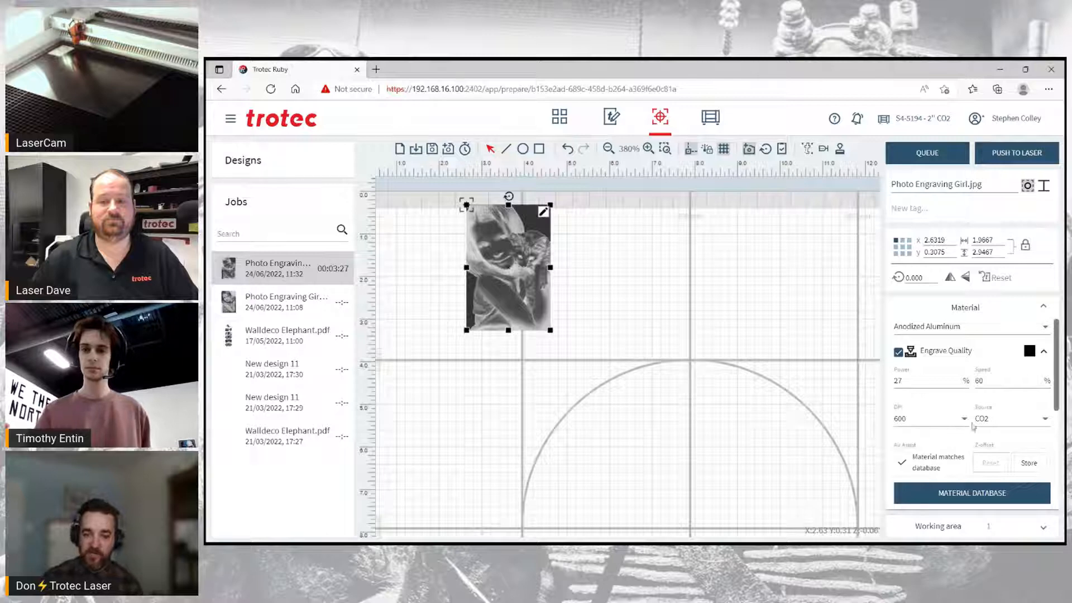
Deselect the photo and send the repositioned job to the laser with the modified speed
left_click(915, 382)
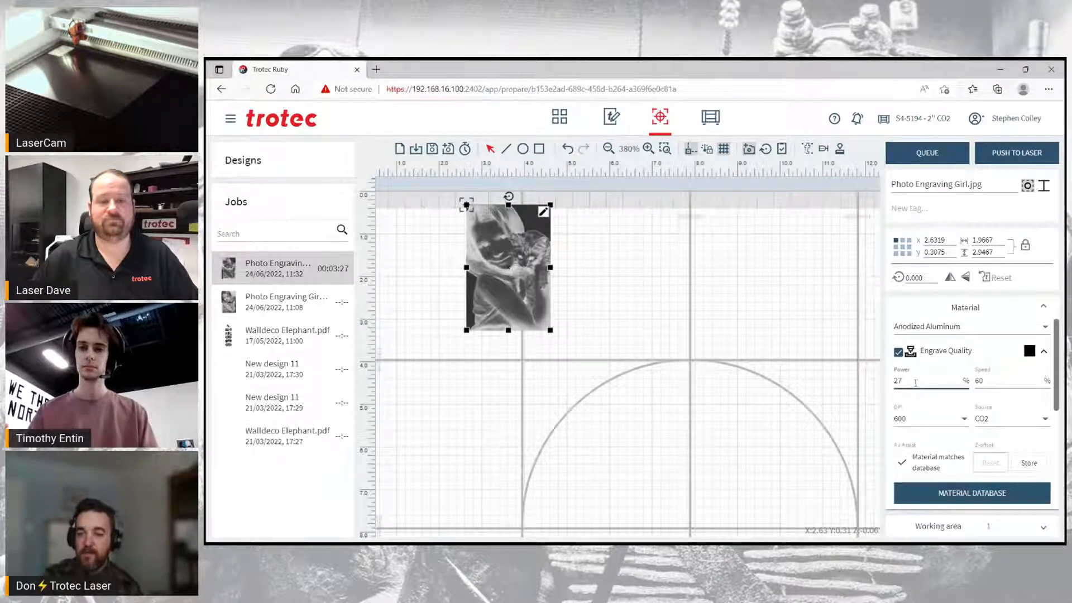
scroll(851, 384, "down", 1)
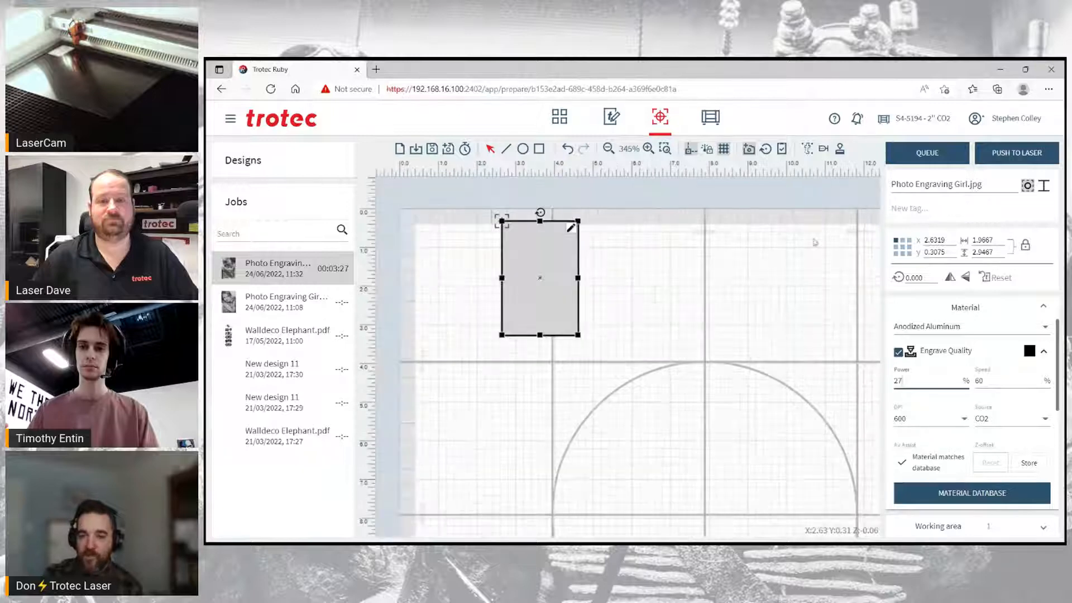
left_click(835, 305)
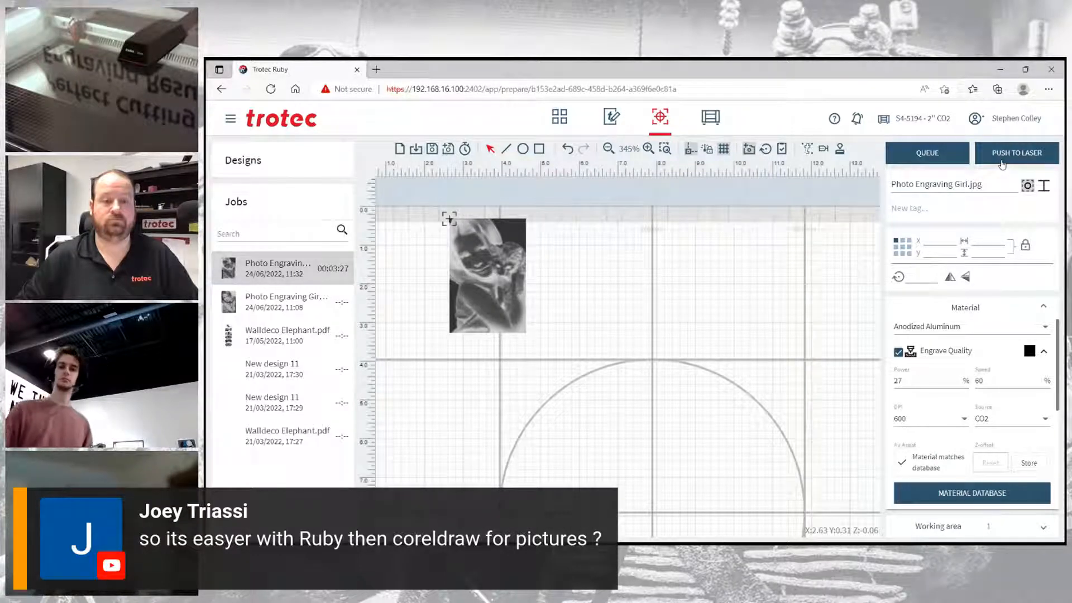
left_click(996, 152)
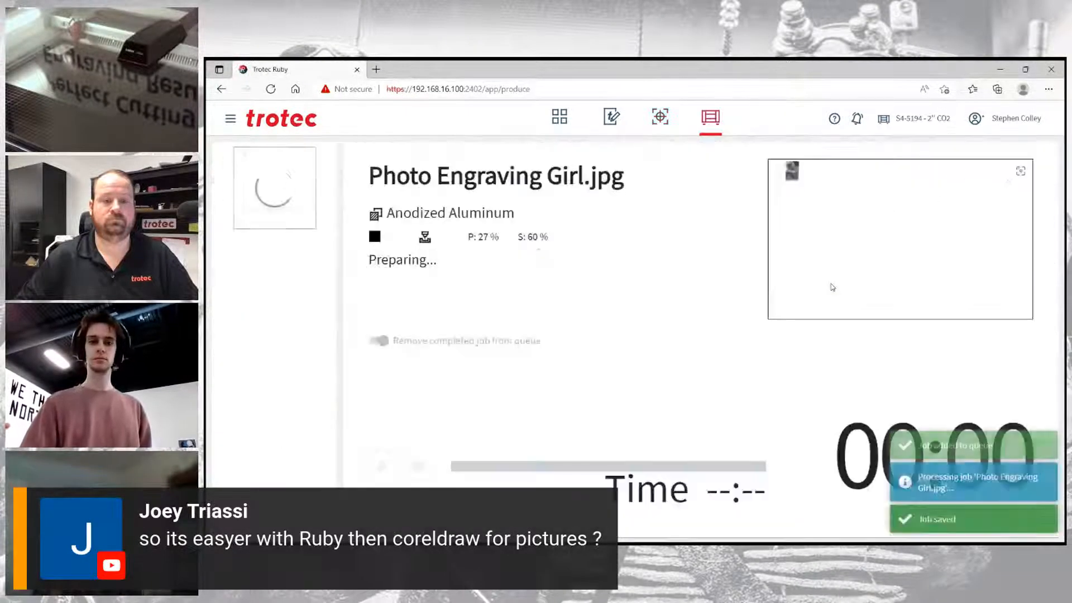